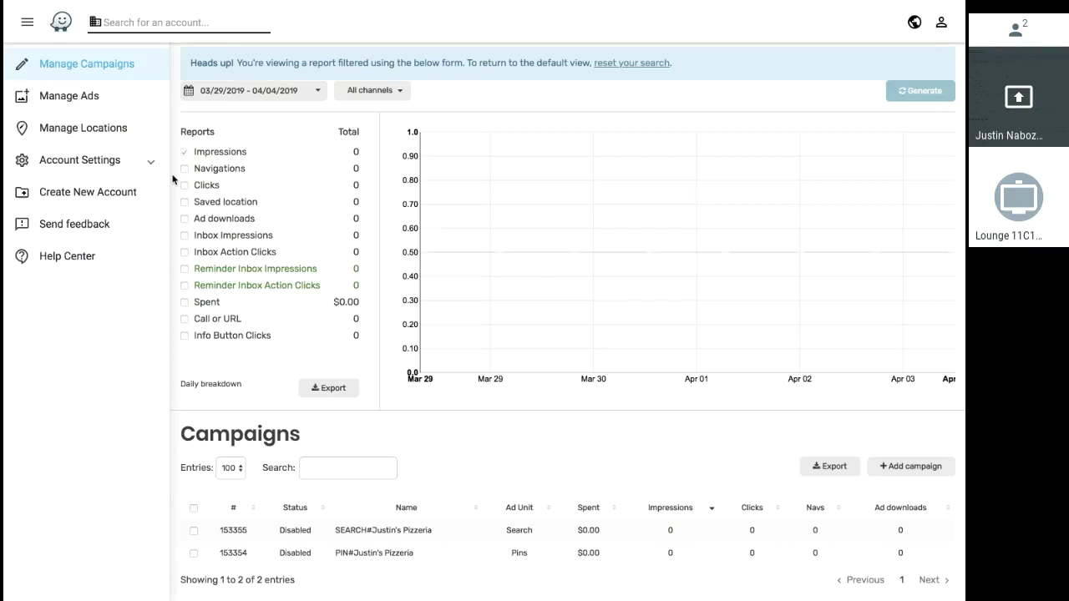
# Browse the report's date range and channel filter options without changing them
pyautogui.click(265, 91)
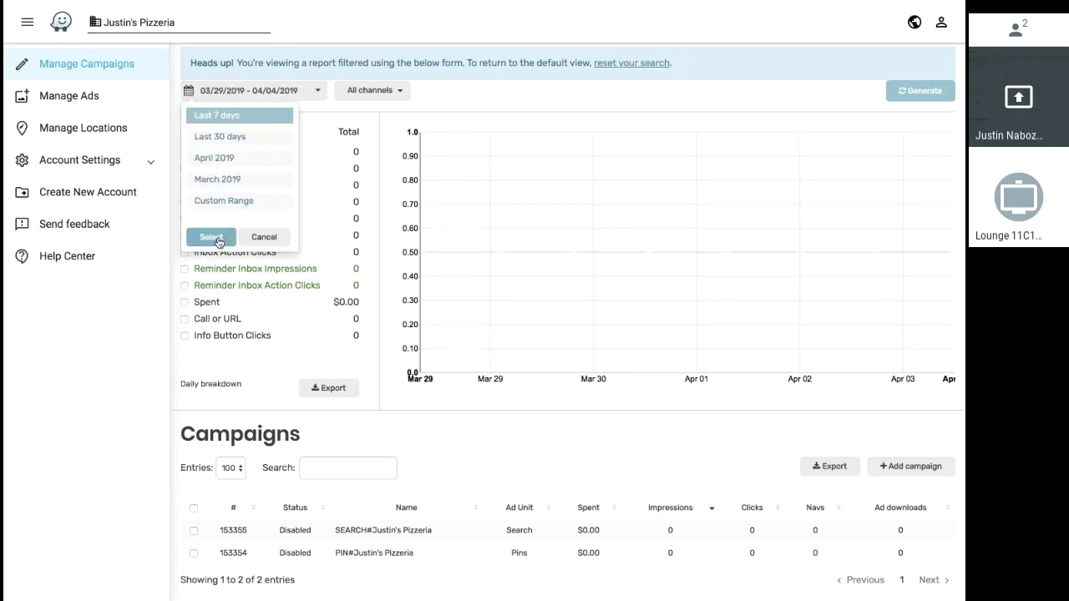
pyautogui.click(224, 201)
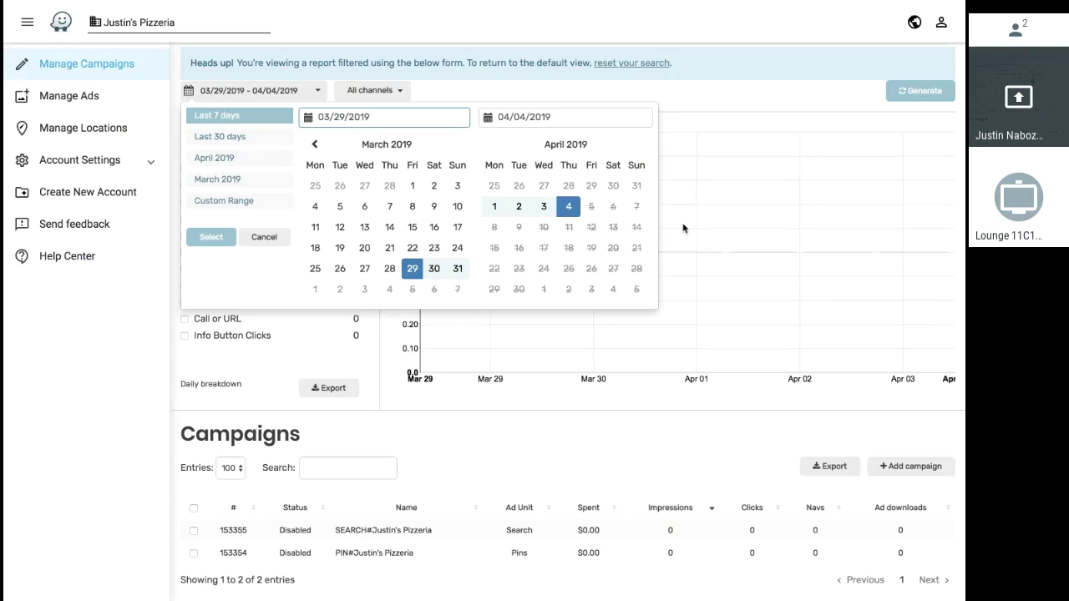
pyautogui.click(370, 90)
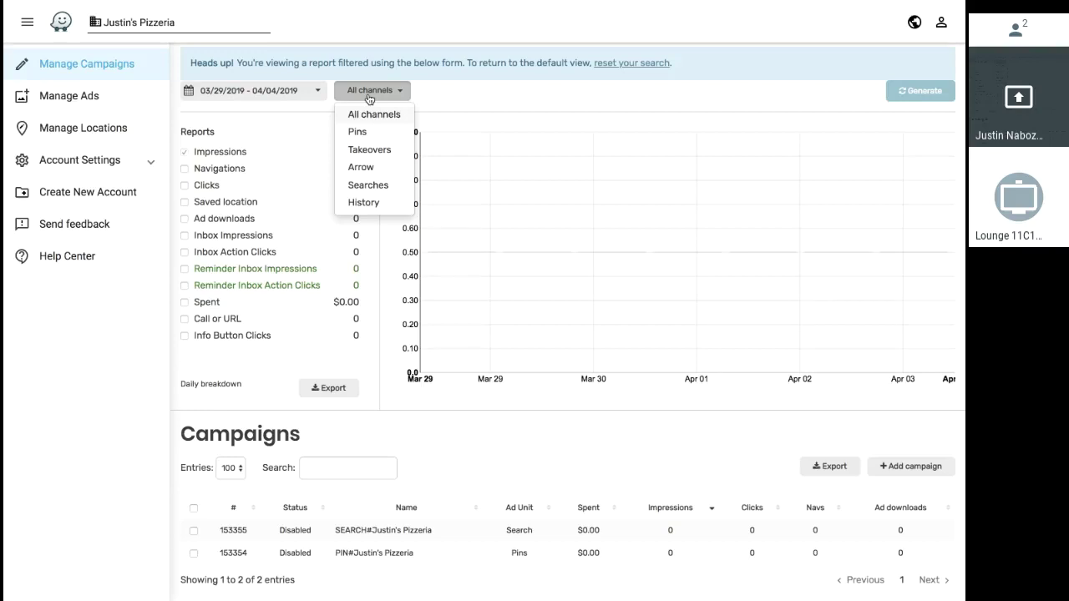
pyautogui.click(428, 98)
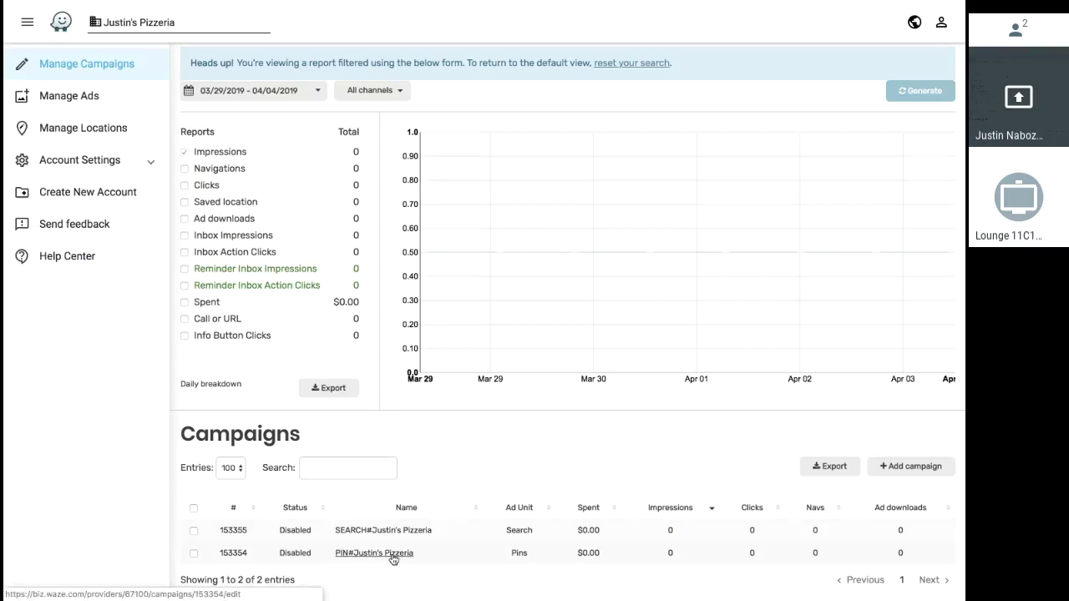
# Rename the PIN#Justin's Pizzeria campaign to 'Branded Pin Campaign'
pyautogui.click(393, 554)
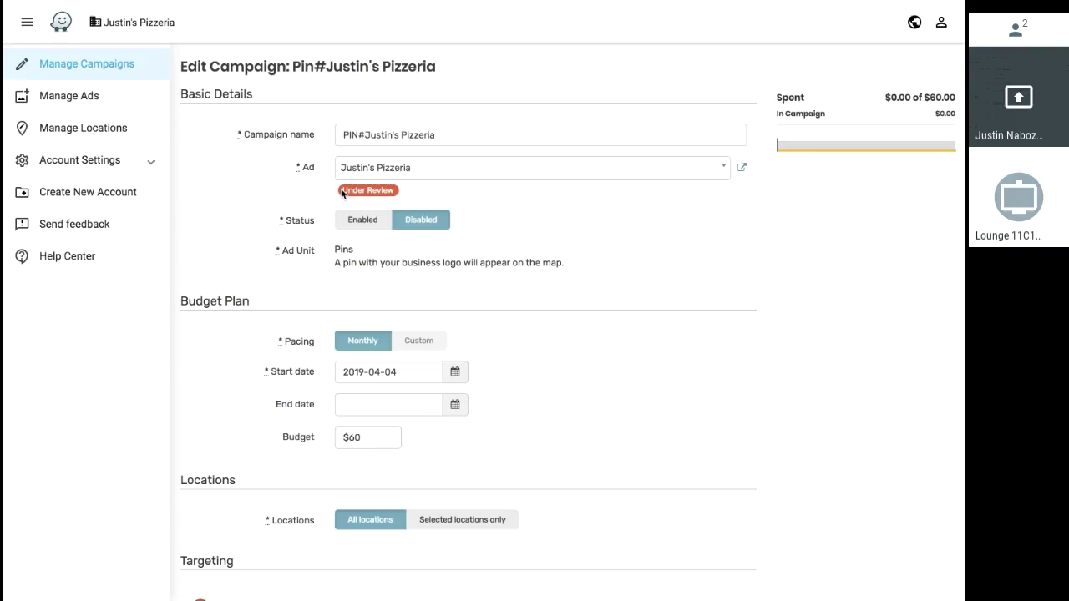
pyautogui.doubleClick(378, 136)
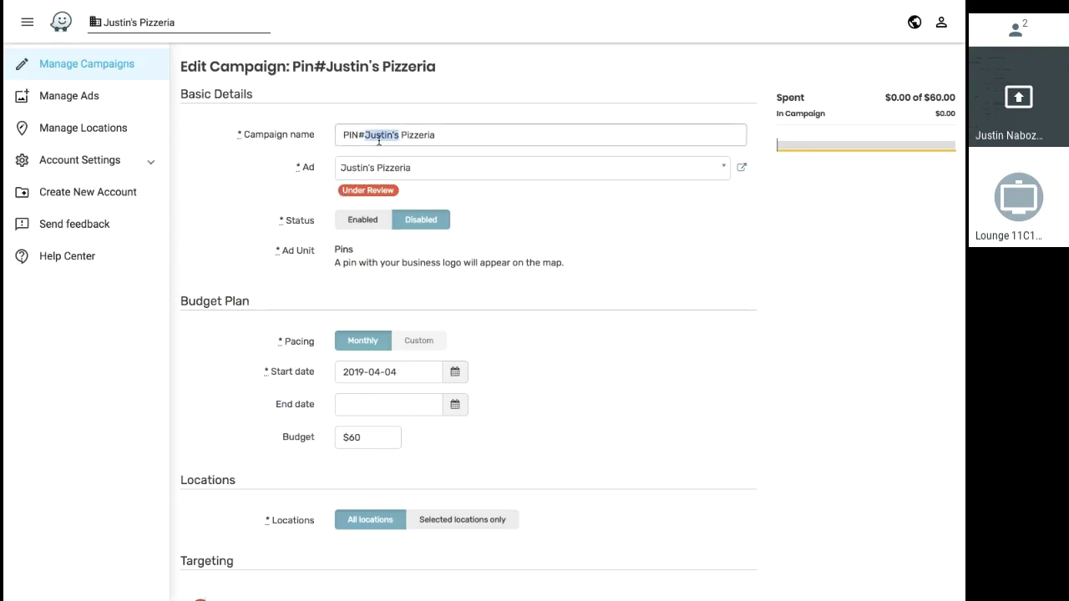
pyautogui.tripleClick(378, 141)
pyautogui.write('B')
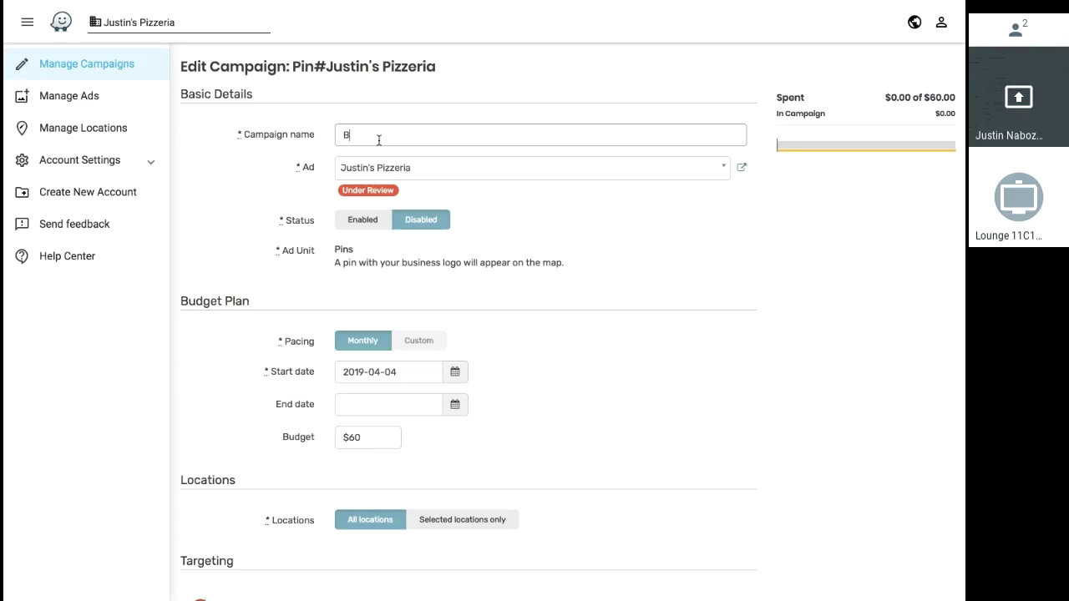
pyautogui.write('randed Pin Campaigns')
pyautogui.press('BackSpace')
# Reselect the Justin's Pizzeria ad and toggle the status to Enabled, then back to Disabled
pyautogui.click(432, 168)
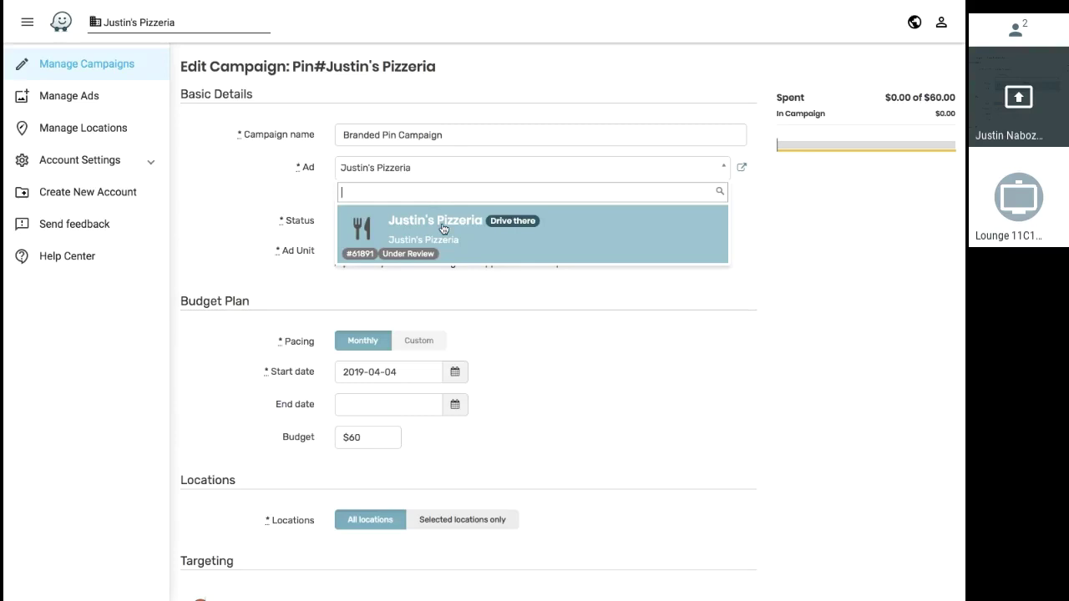
pyautogui.click(478, 291)
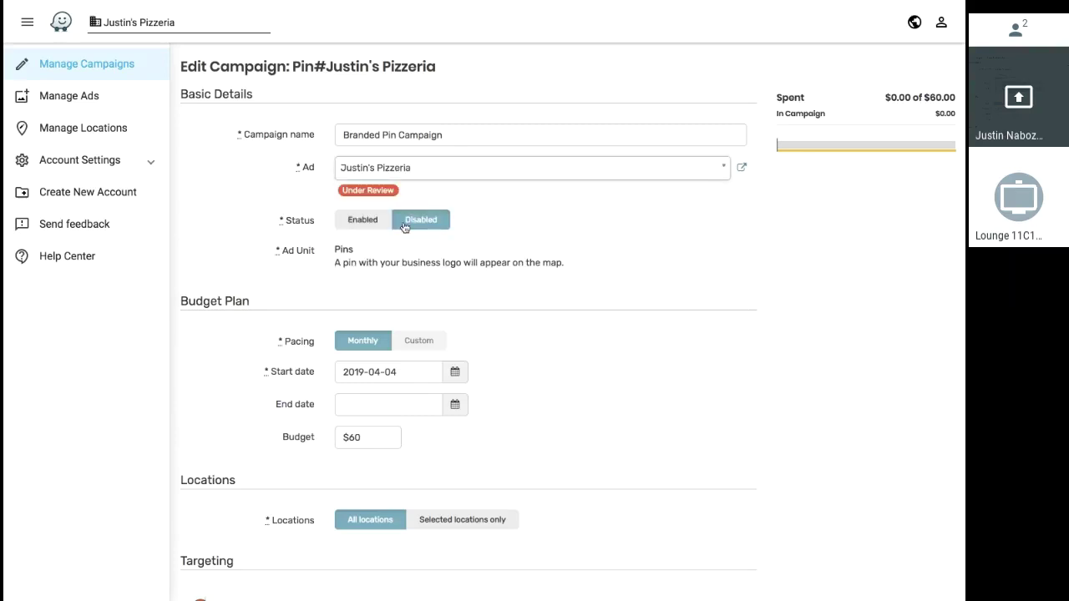
pyautogui.click(370, 231)
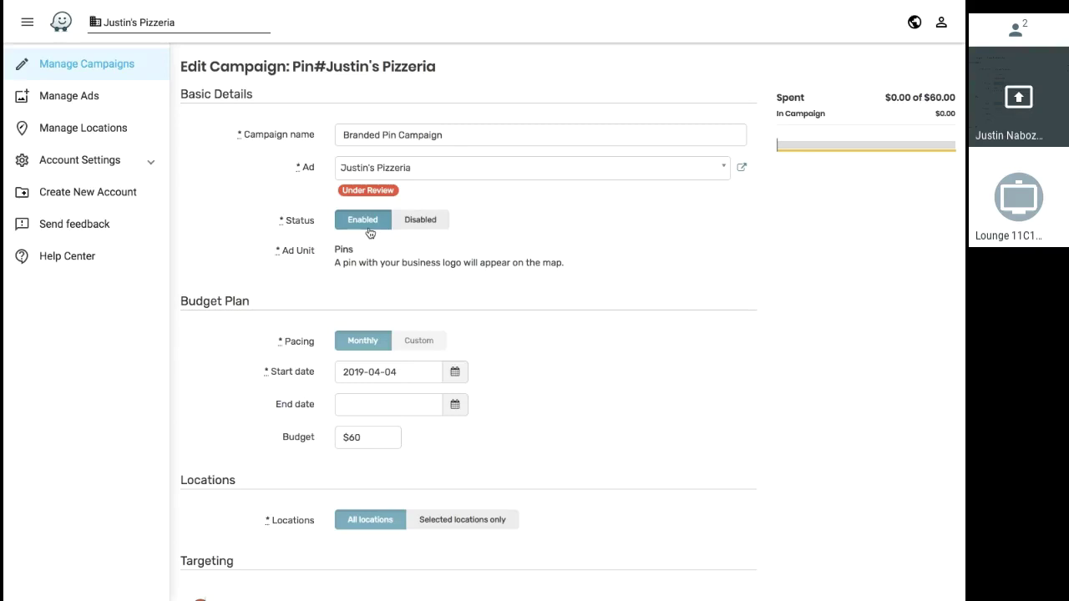
pyautogui.click(418, 222)
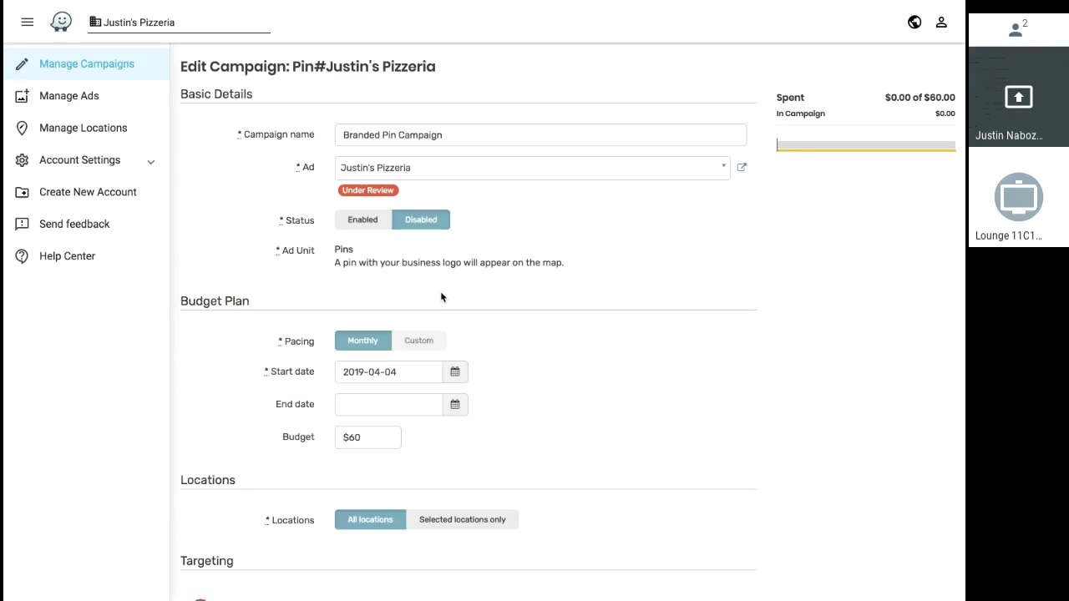
pyautogui.scroll(-1, 442, 297)
pyautogui.scroll(-3, 441, 296)
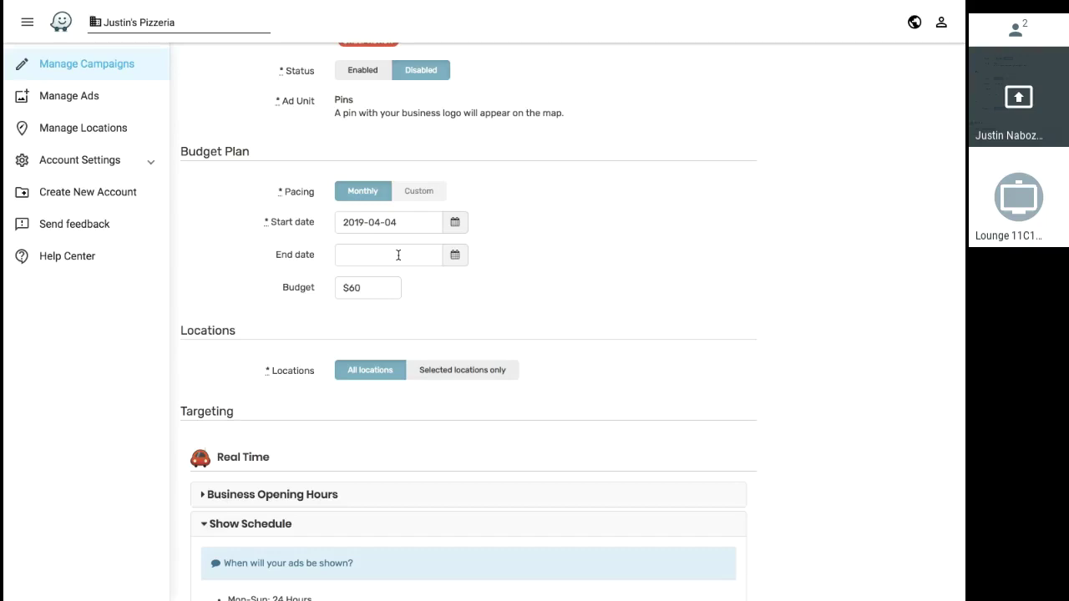
# Set the pin campaign's end date to 27 April 2019
pyautogui.click(398, 255)
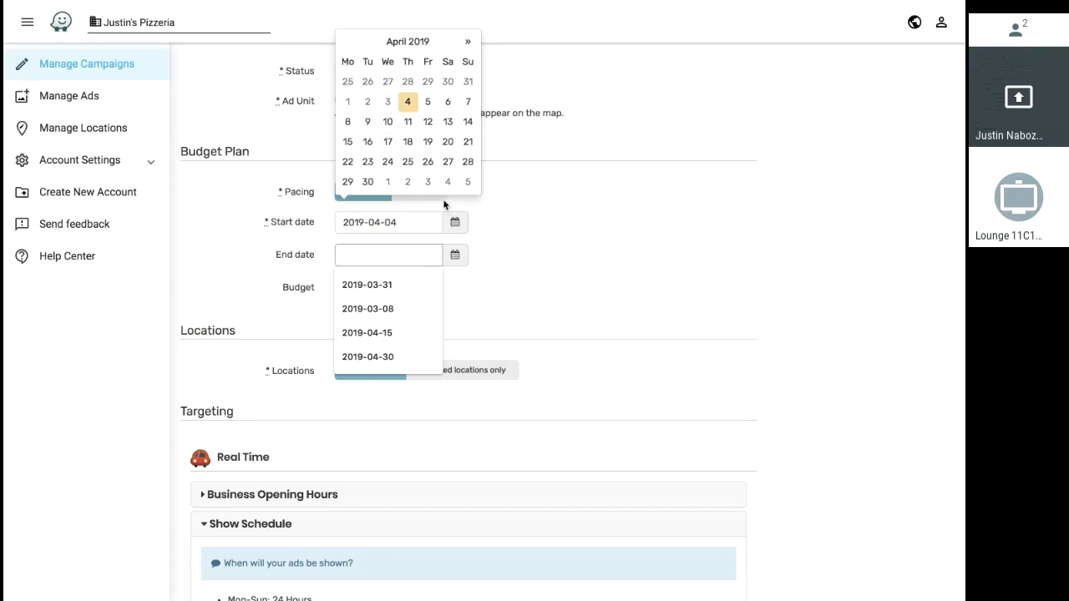
pyautogui.click(449, 164)
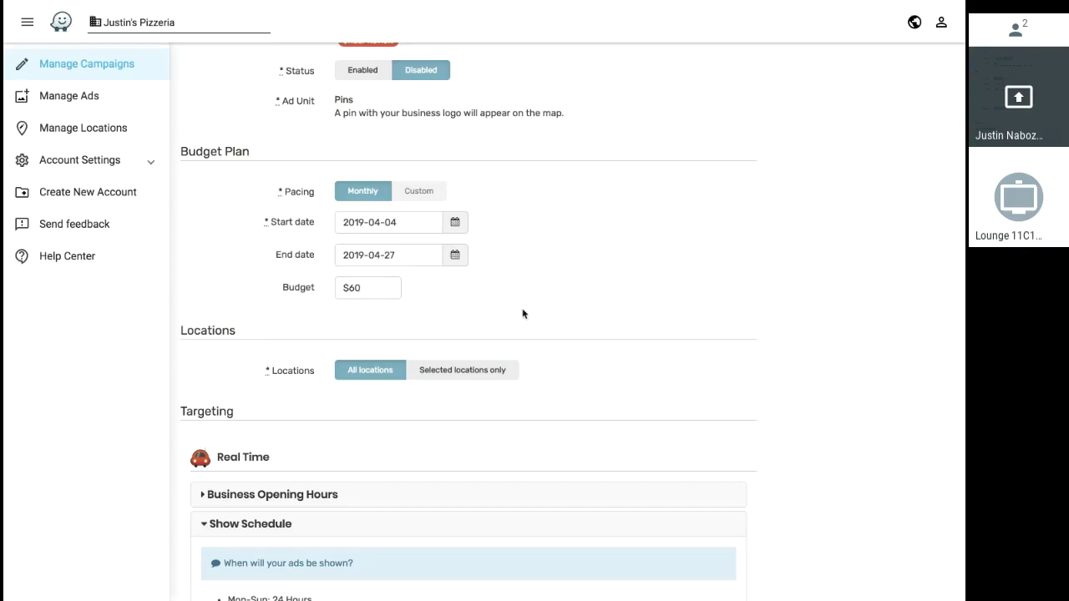
# Limit the pin campaign to selected locations only, keeping location 4418126 listed
pyautogui.scroll(-1, 523, 314)
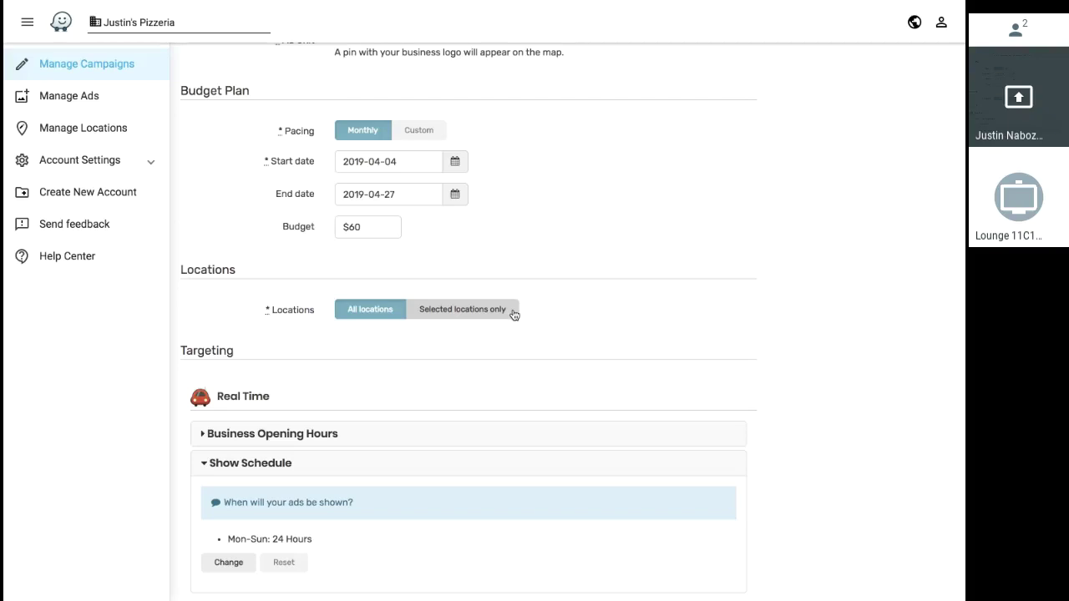
pyautogui.click(511, 311)
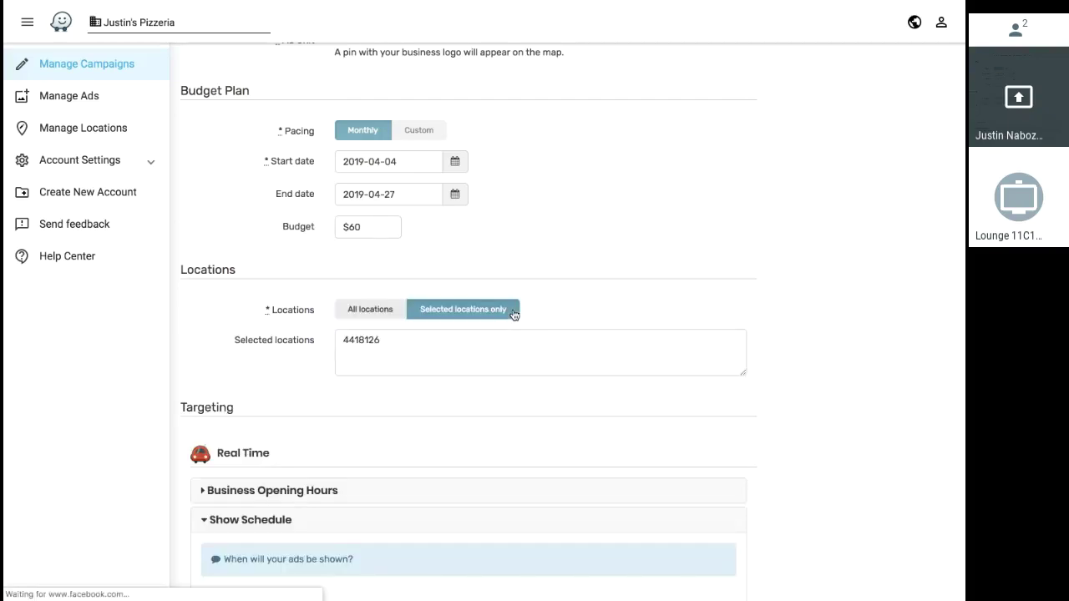
pyautogui.click(494, 353)
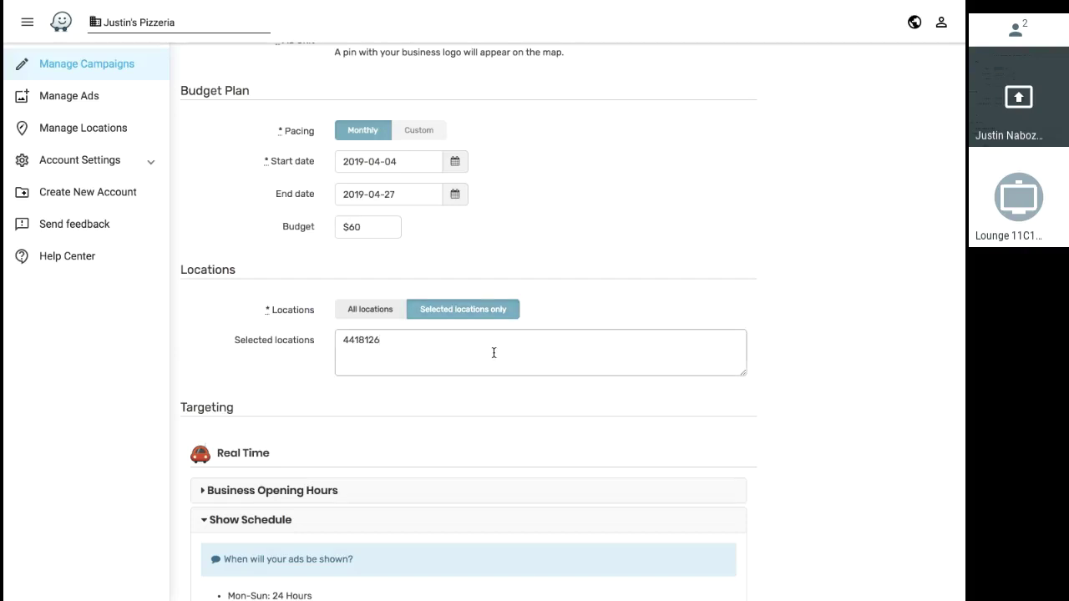
pyautogui.write(',')
pyautogui.press('BackSpace')
pyautogui.click(472, 392)
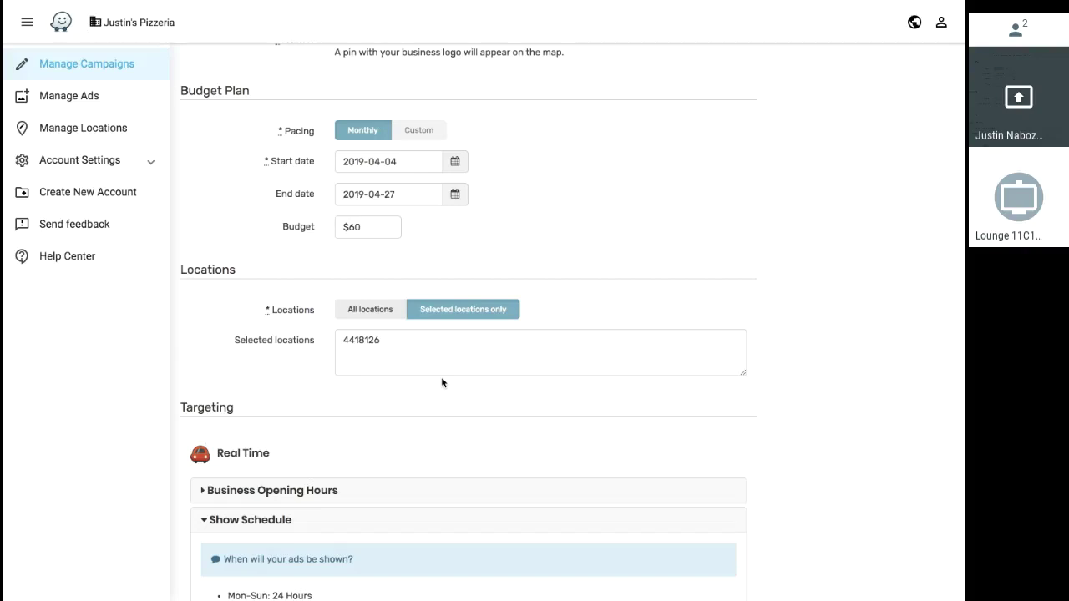
pyautogui.scroll(-2, 441, 380)
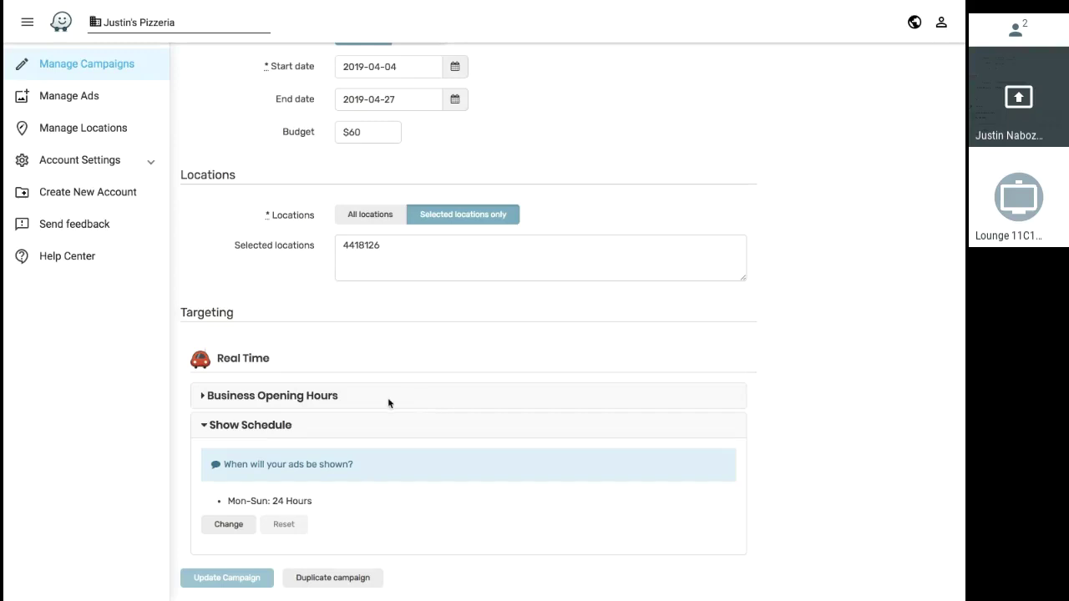
# Expand Business Opening Hours and leave the opening-hours ad option unticked
pyautogui.click(334, 403)
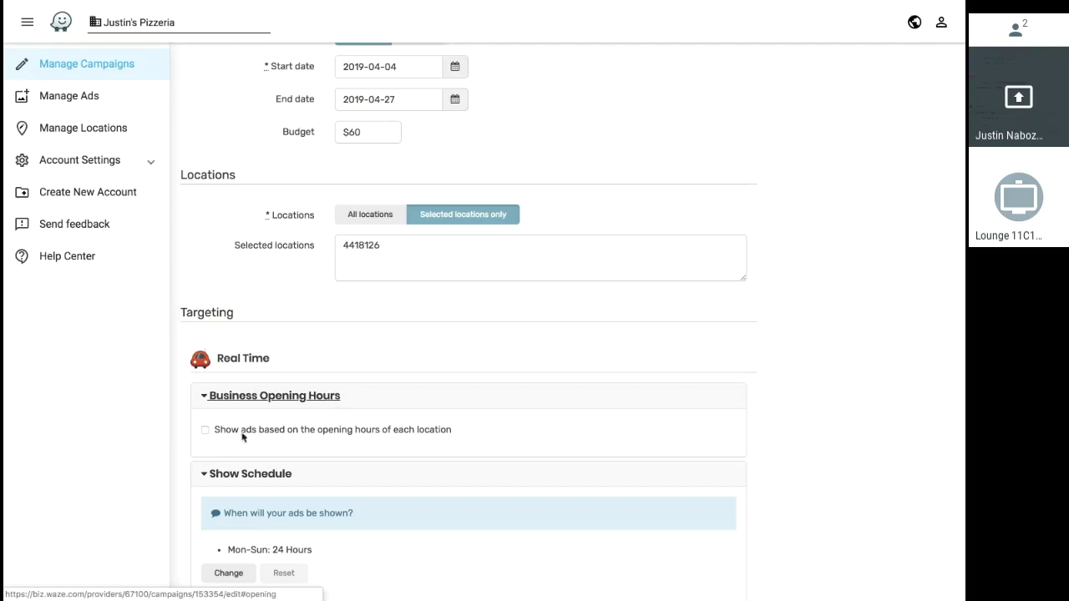
pyautogui.click(204, 430)
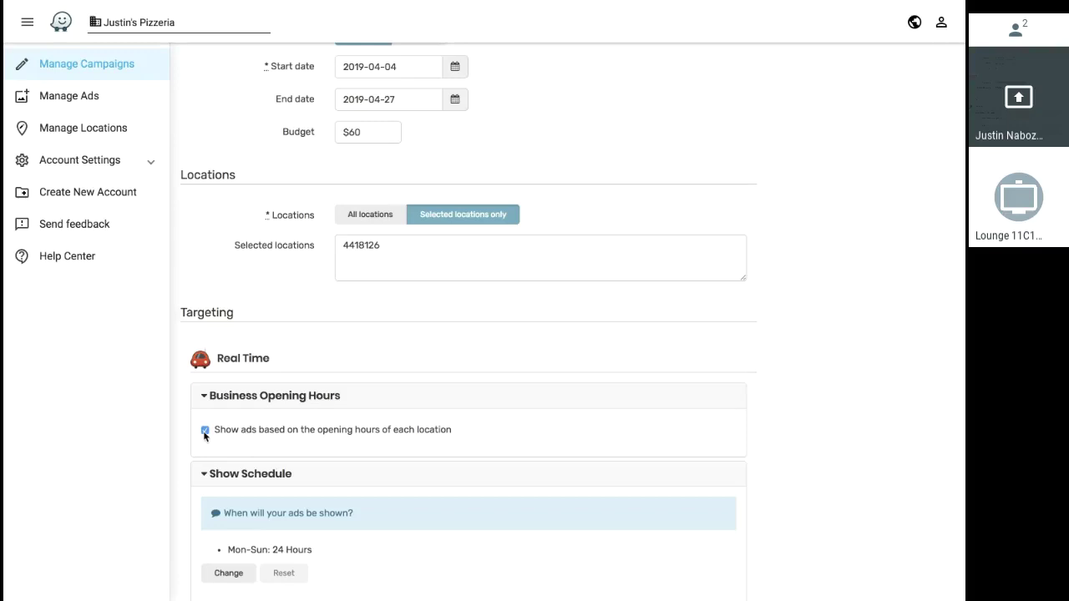
pyautogui.click(205, 430)
# Change the show schedule to Mon–Sun, 12:00am to 05:00pm
pyautogui.click(239, 575)
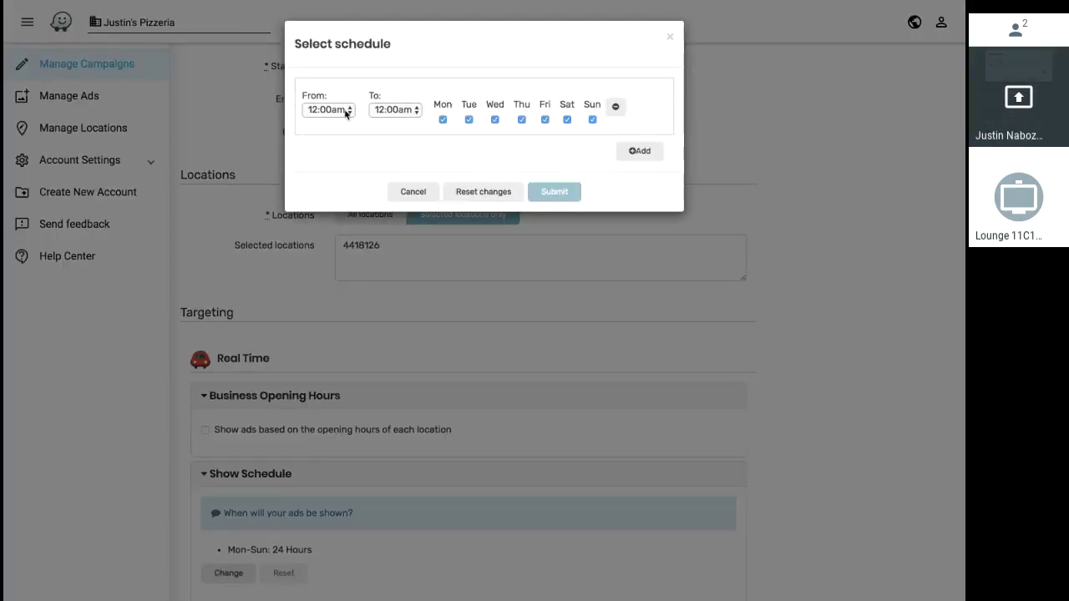
pyautogui.click(386, 112)
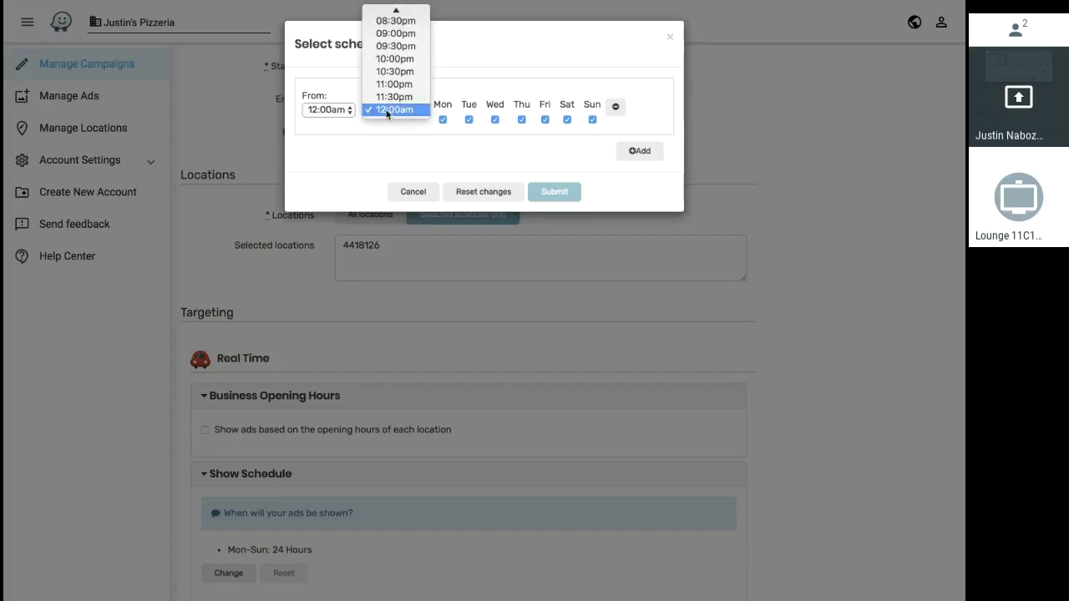
pyautogui.scroll(1, 393, 73)
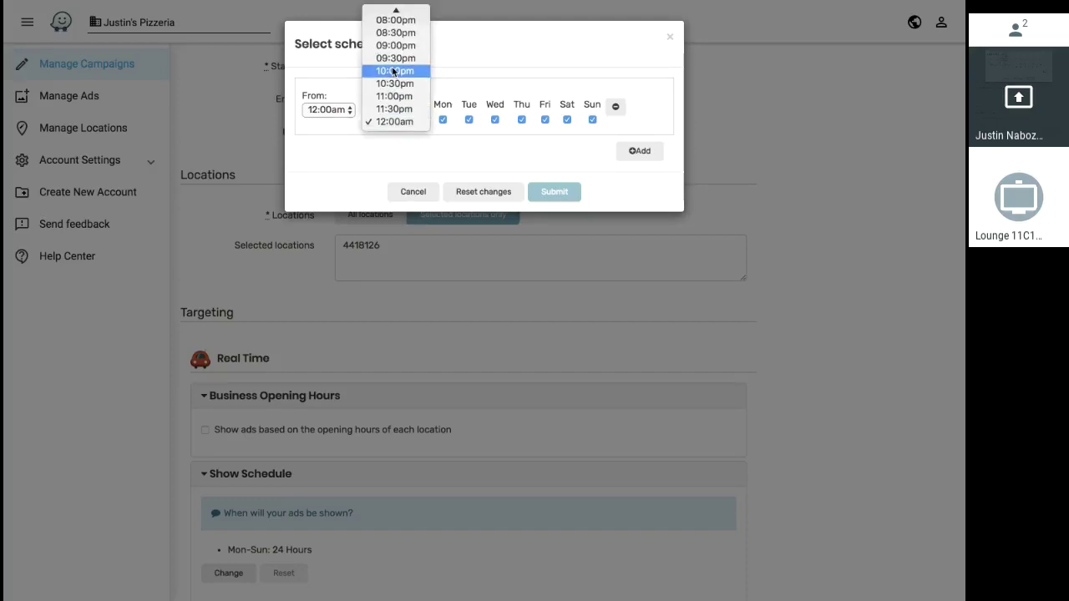
pyautogui.scroll(5, 393, 73)
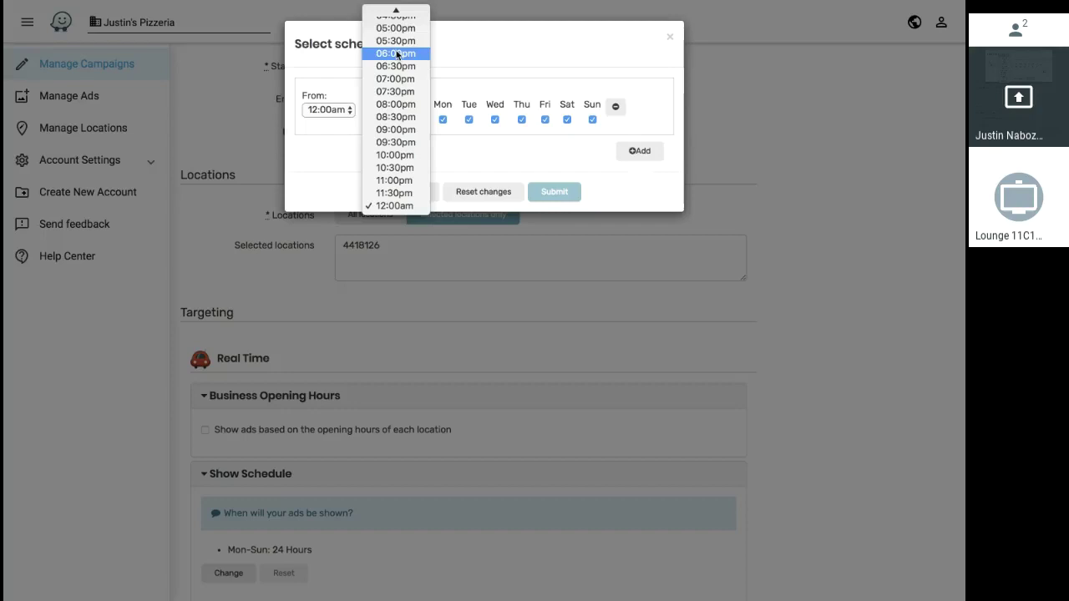
pyautogui.click(396, 29)
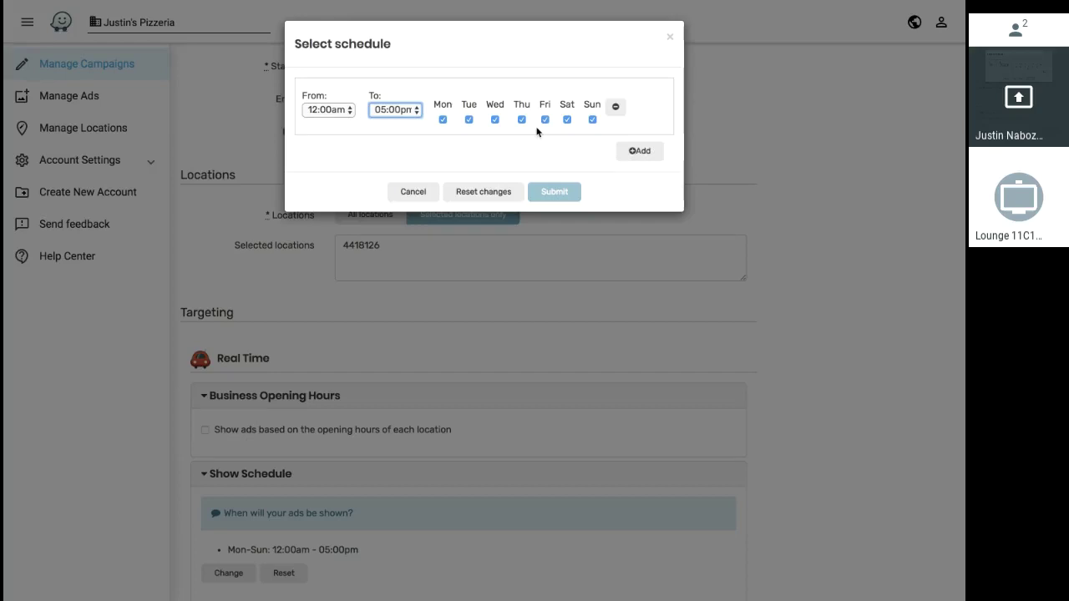
pyautogui.click(672, 36)
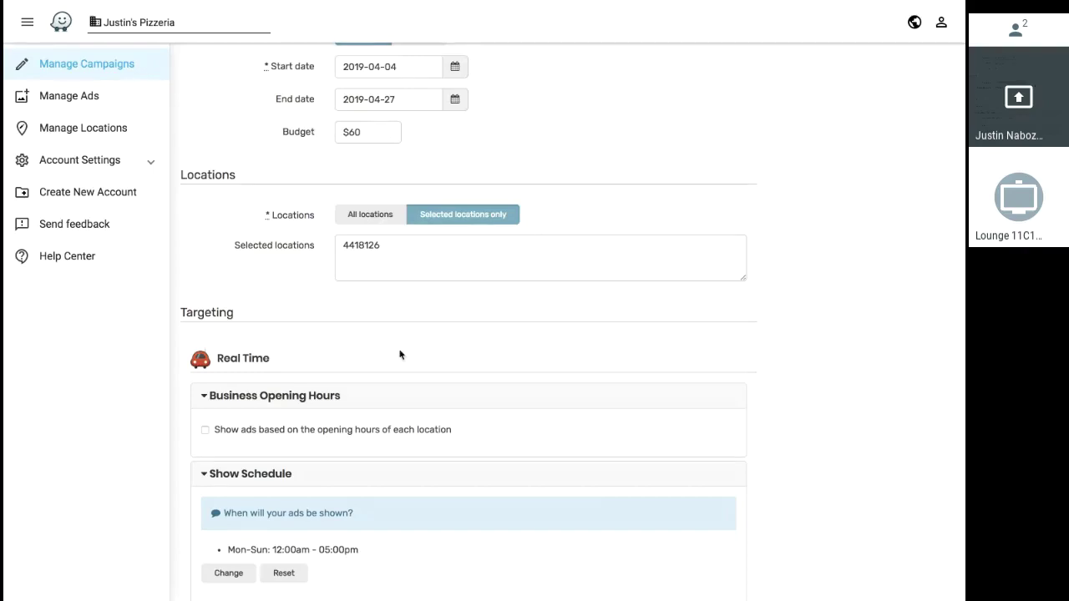
# Scroll down the pin campaign form to review budget, end date and schedule
pyautogui.scroll(-1, 400, 354)
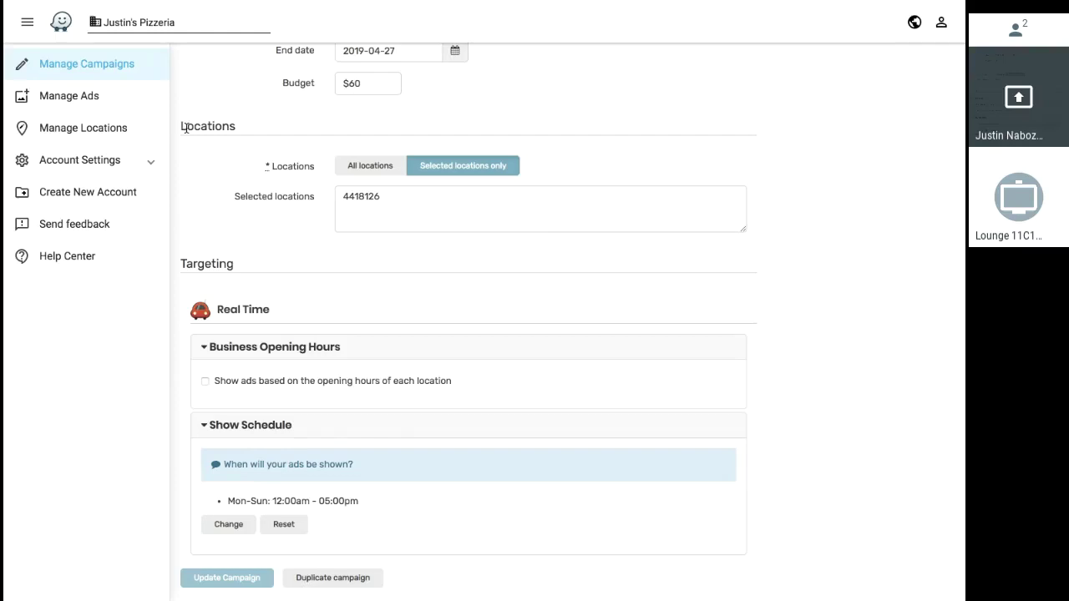
# Leave the unsaved pin campaign page and return to the campaign list
pyautogui.click(158, 67)
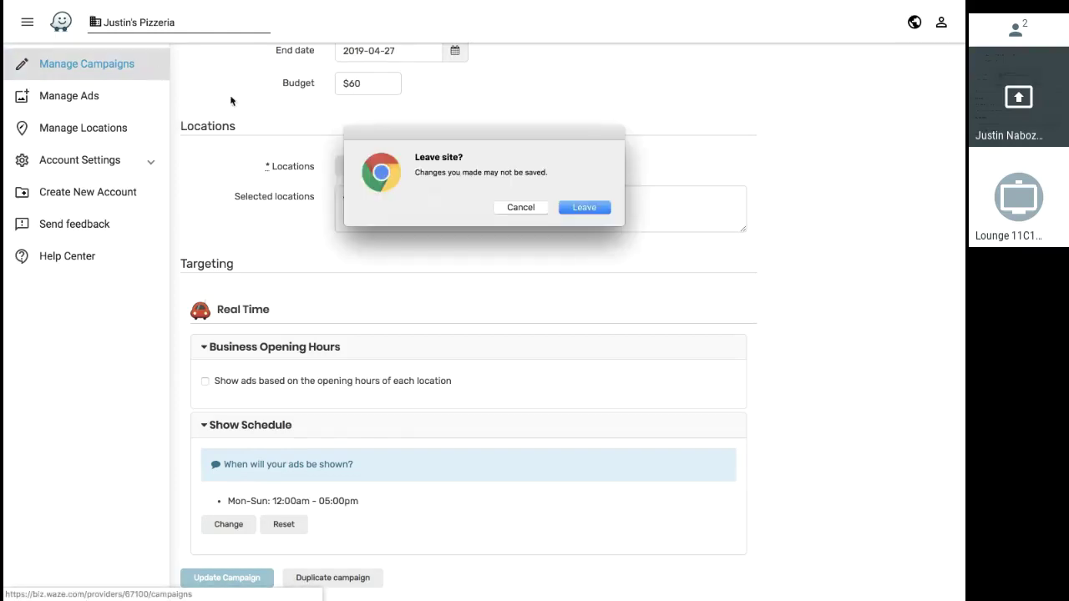
pyautogui.click(561, 205)
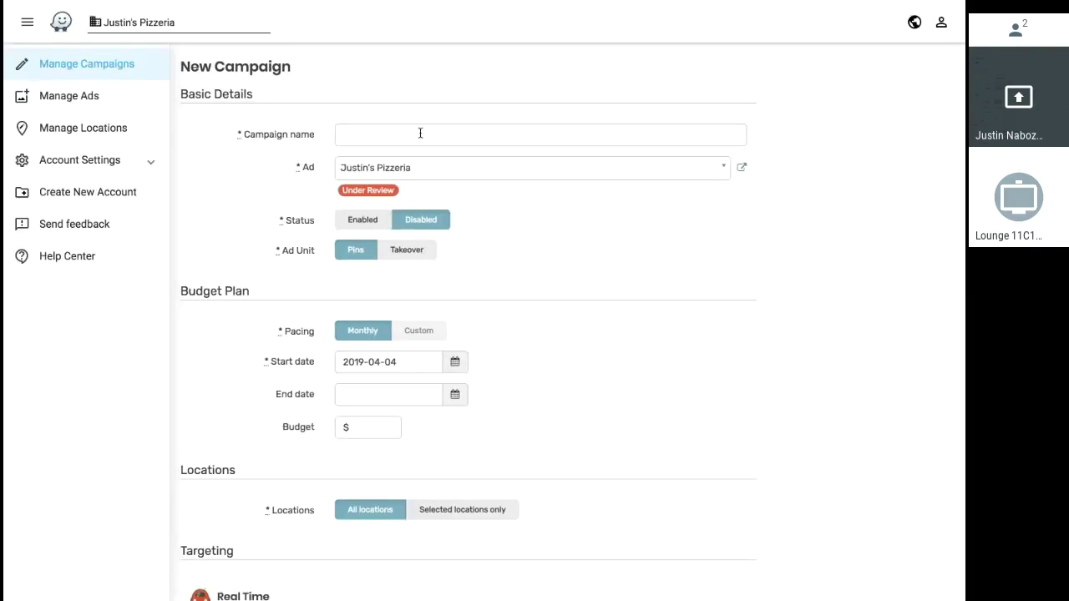
# Name the new campaign 'Takeover Campaign' using the autofill suggestion
pyautogui.click(417, 132)
pyautogui.write('Take')
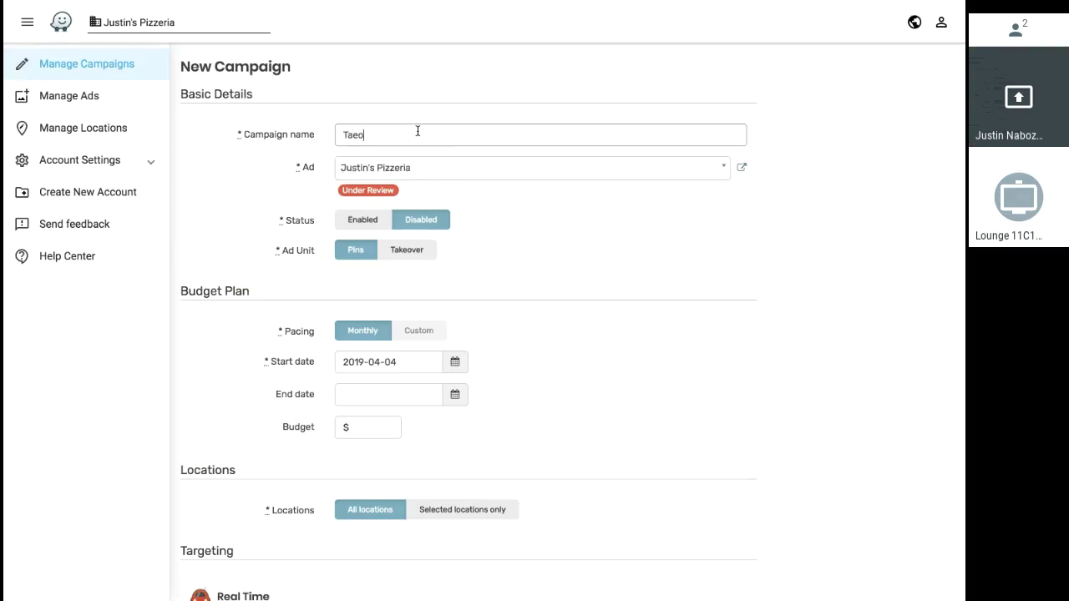
pyautogui.press('BackSpace')
pyautogui.press('BackSpace')
pyautogui.write('keover')
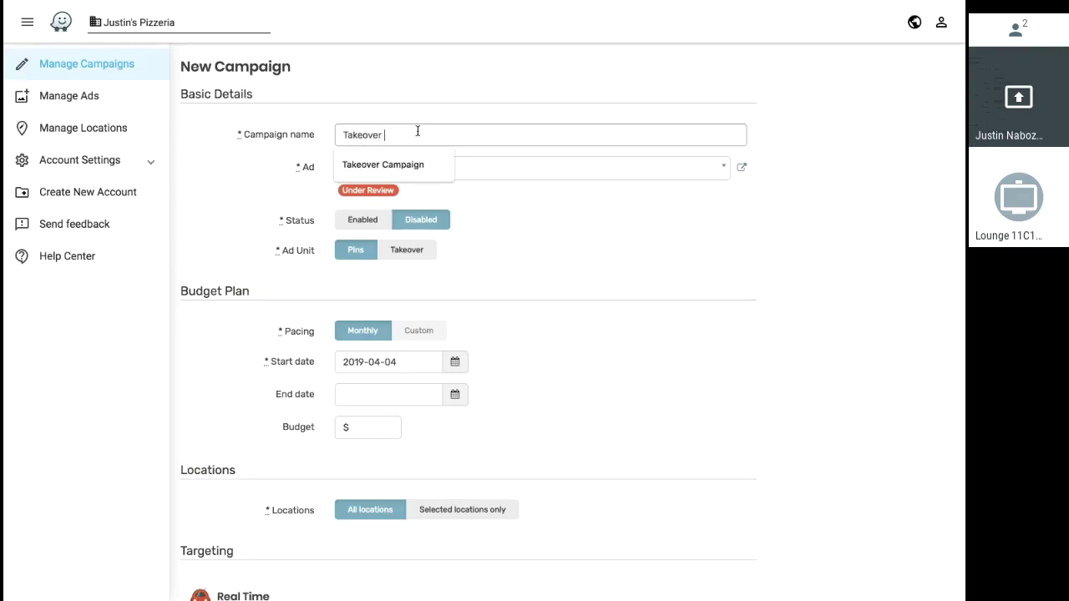
pyautogui.press('Down')
pyautogui.click(370, 167)
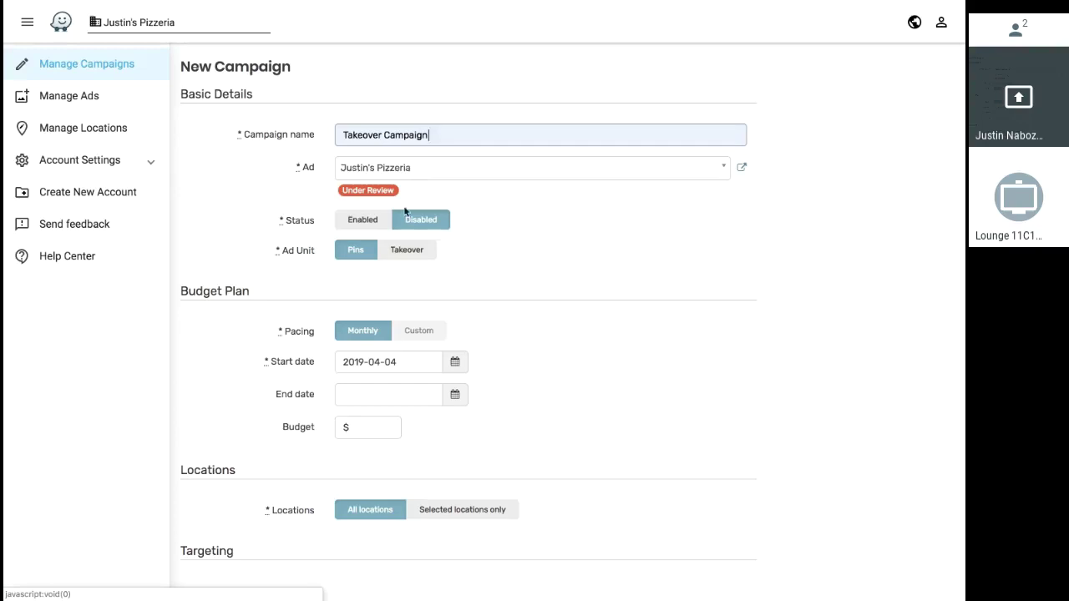
# Set the ad unit to Takeover and scroll down the form
pyautogui.click(400, 250)
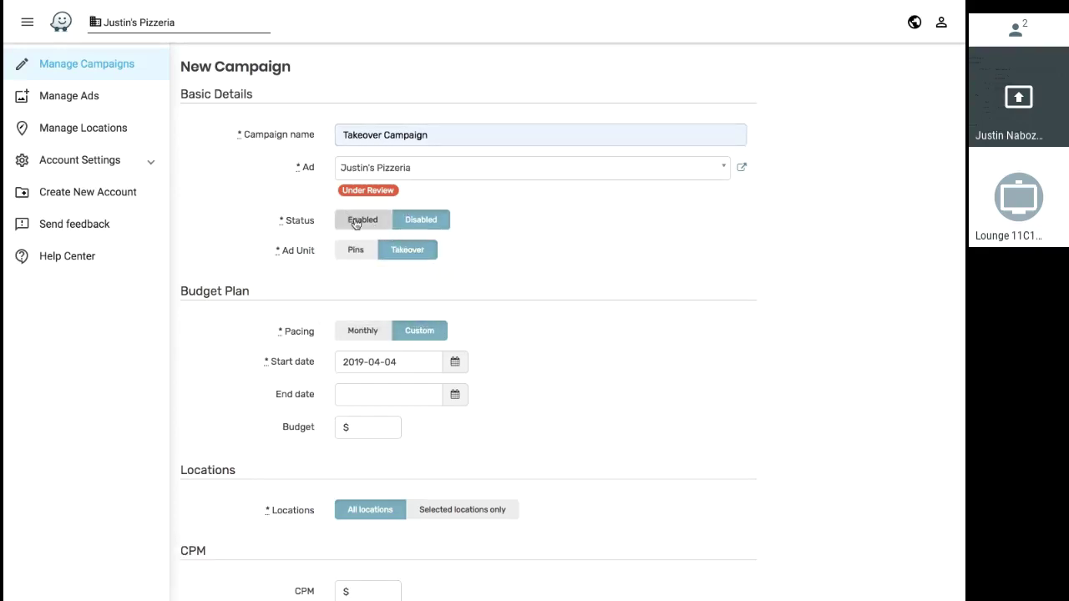
pyautogui.scroll(-1, 433, 316)
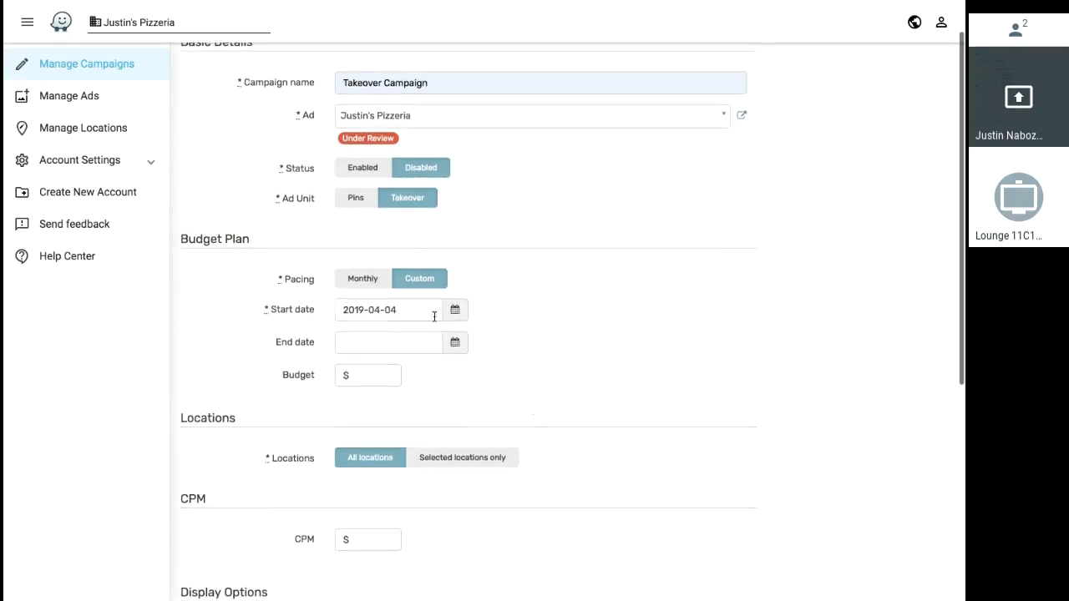
pyautogui.scroll(-3, 425, 350)
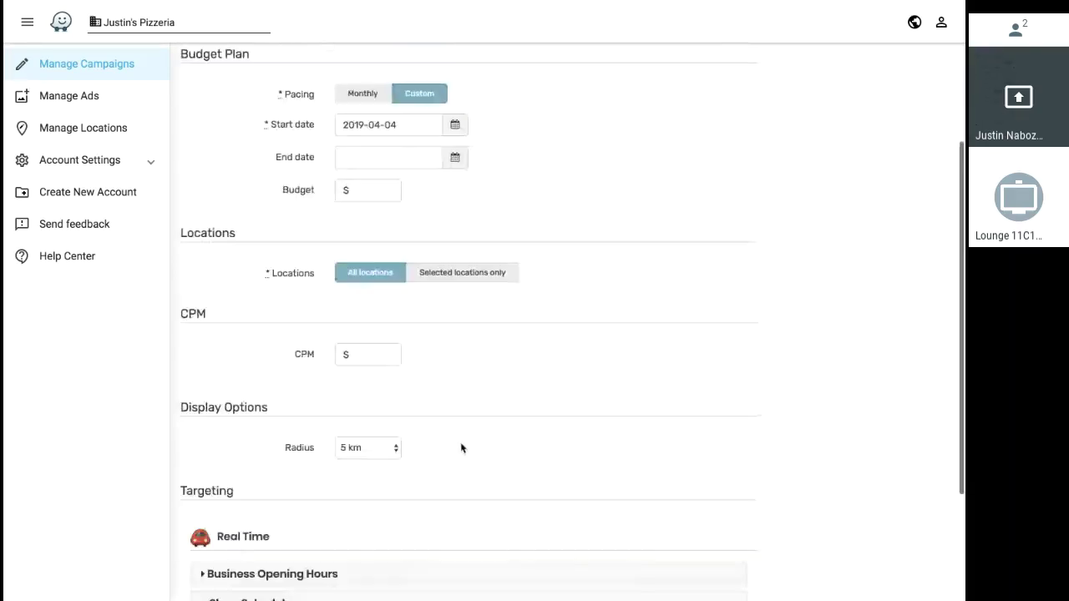
pyautogui.scroll(-1, 464, 439)
pyautogui.scroll(-1, 442, 317)
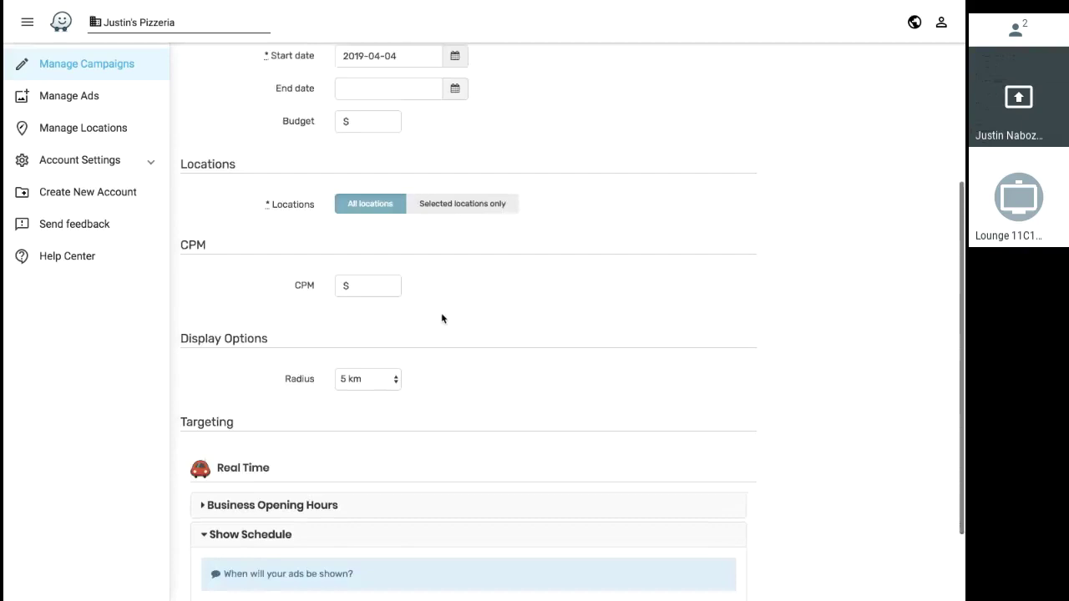
pyautogui.scroll(-2, 441, 318)
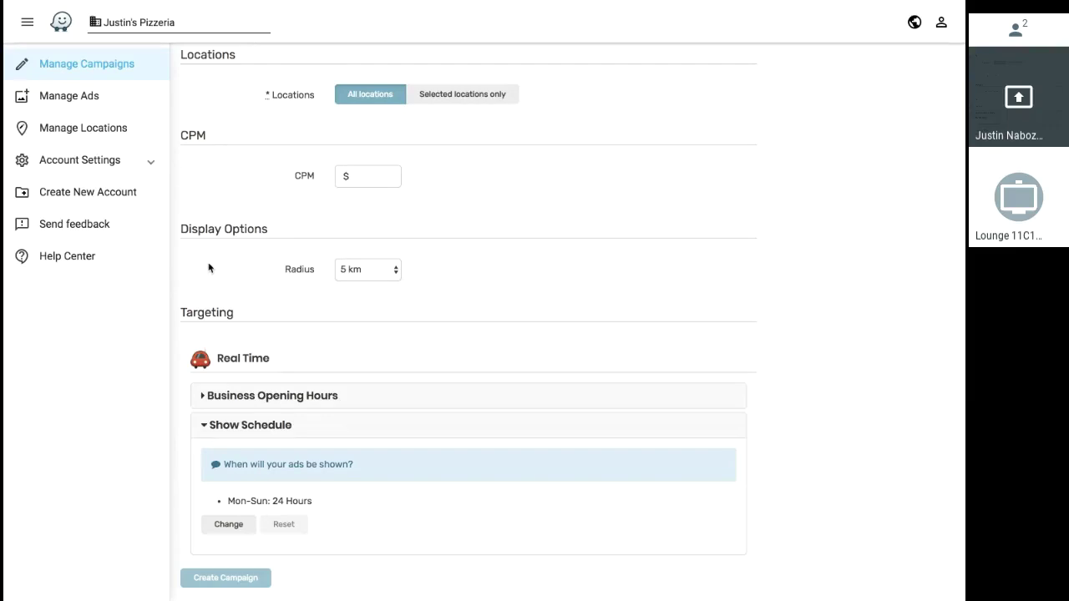
# Check the display radius options and keep it at 5 km
pyautogui.click(341, 277)
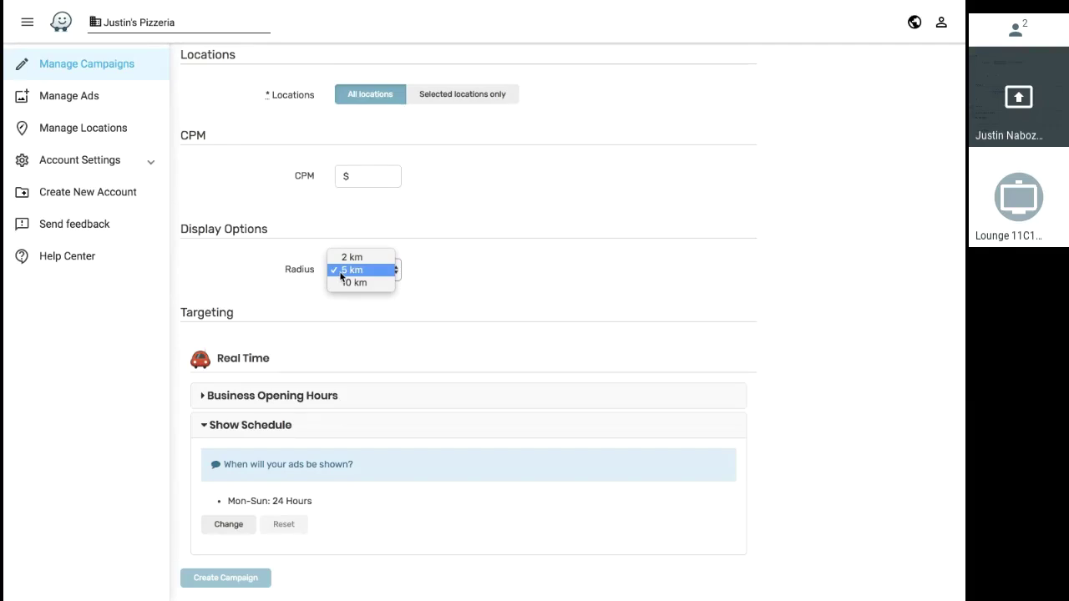
pyautogui.click(284, 290)
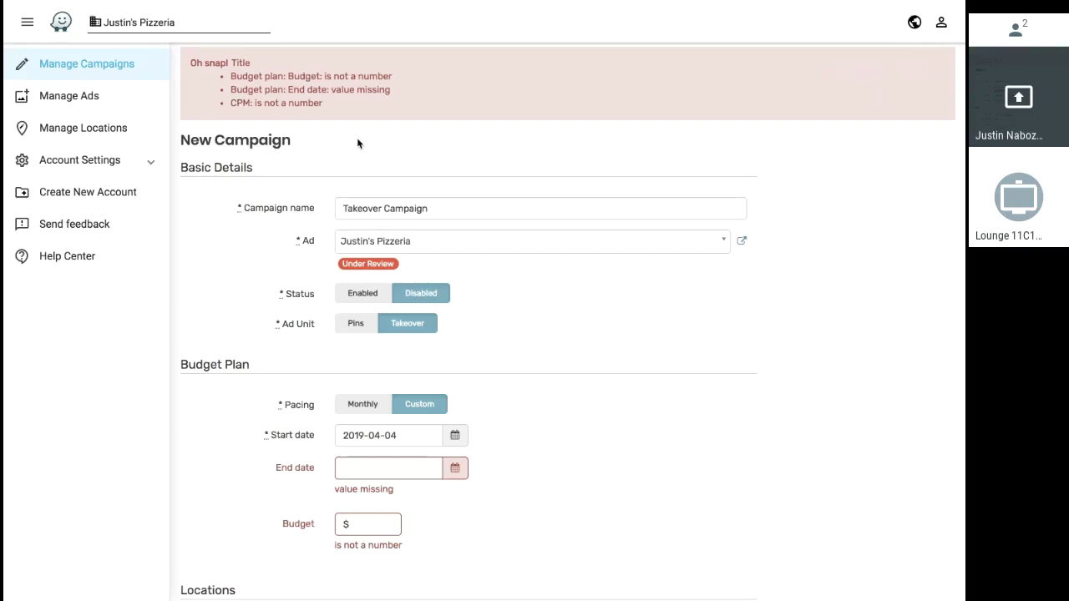
# Set the Takeover Campaign's end date to 2019-04-26
pyautogui.scroll(-1, 357, 143)
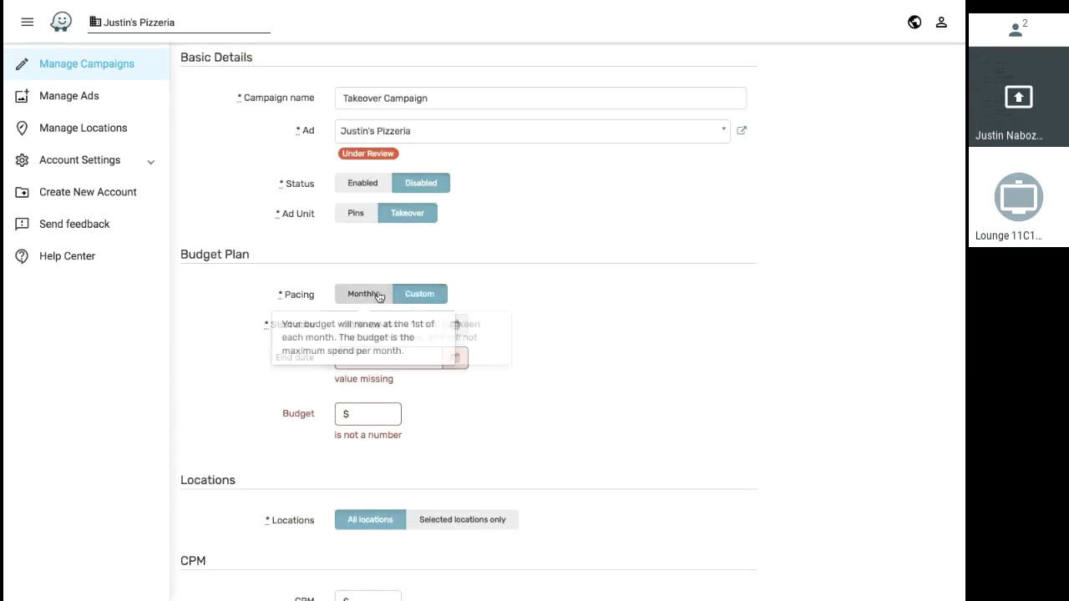
pyautogui.scroll(-1, 511, 426)
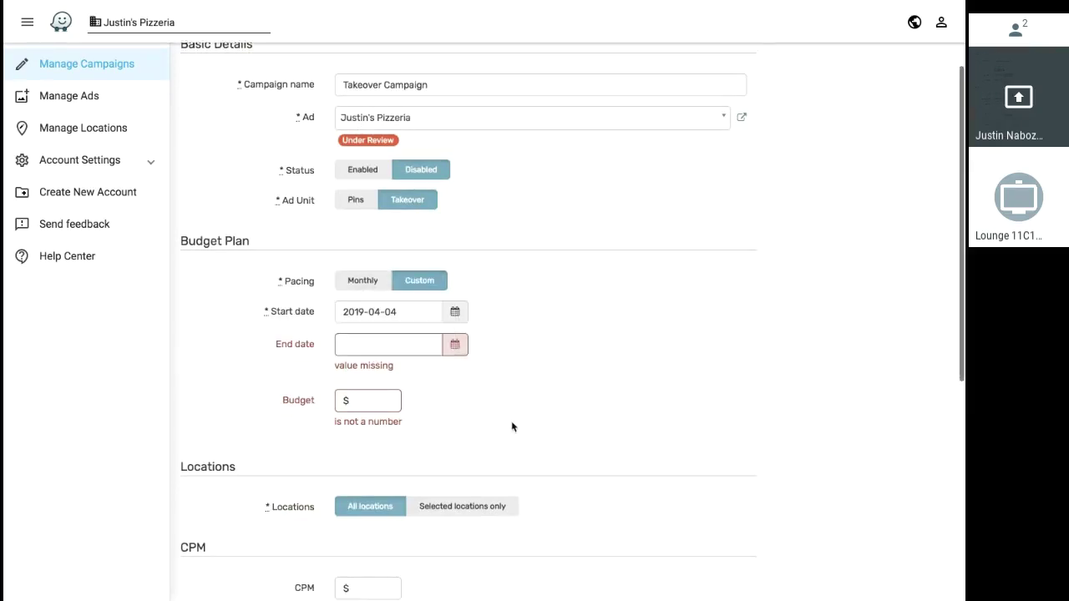
pyautogui.scroll(-5, 512, 426)
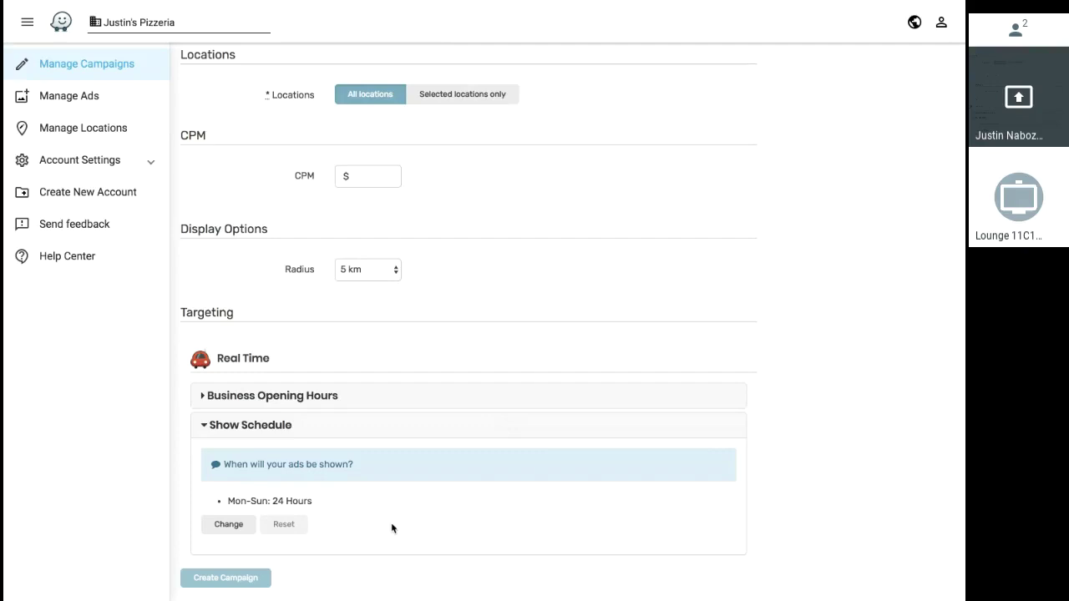
pyautogui.scroll(4, 390, 484)
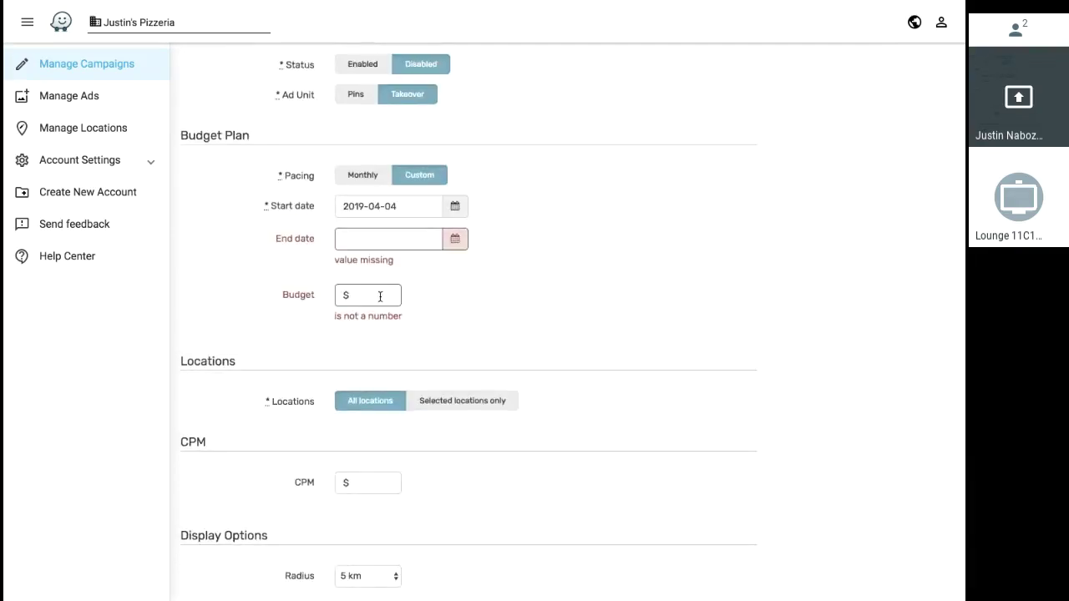
pyautogui.click(398, 240)
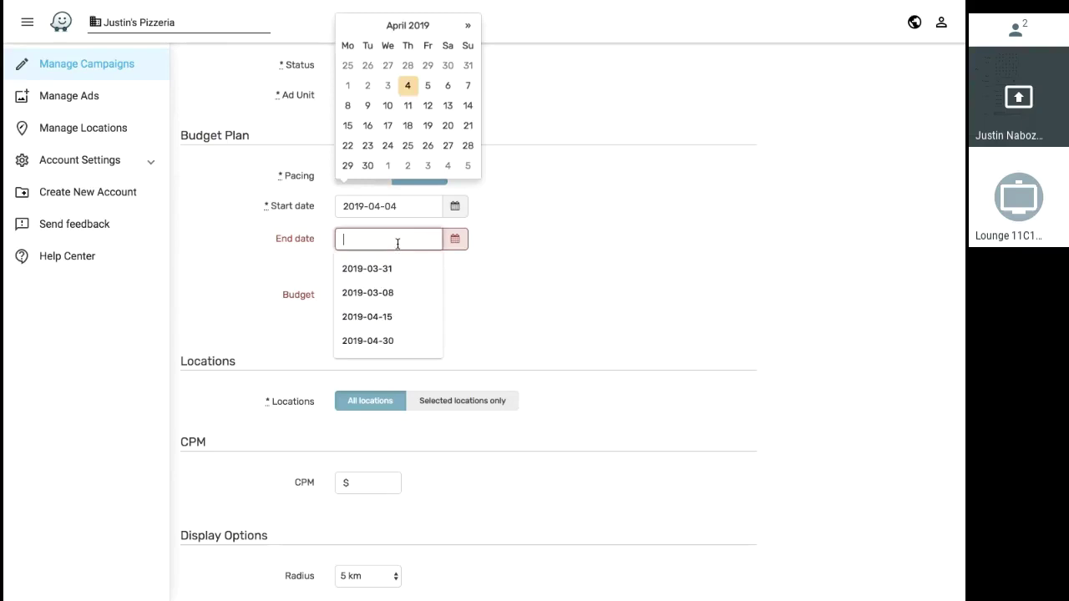
pyautogui.click(428, 145)
# Enter a $300 budget and a $20.00 CPM
pyautogui.click(373, 292)
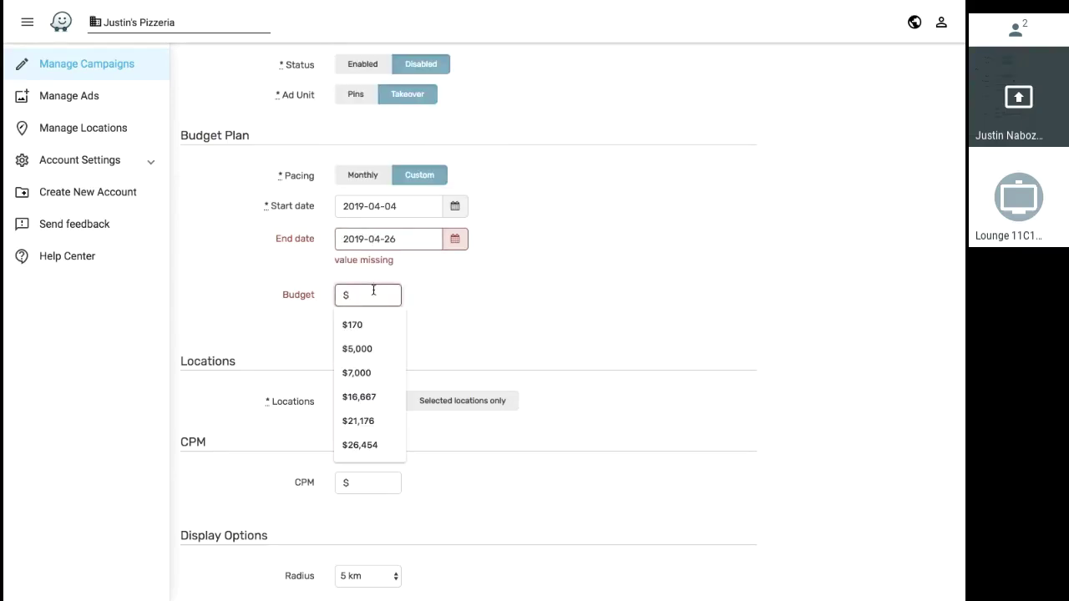
pyautogui.write('300')
pyautogui.click(453, 317)
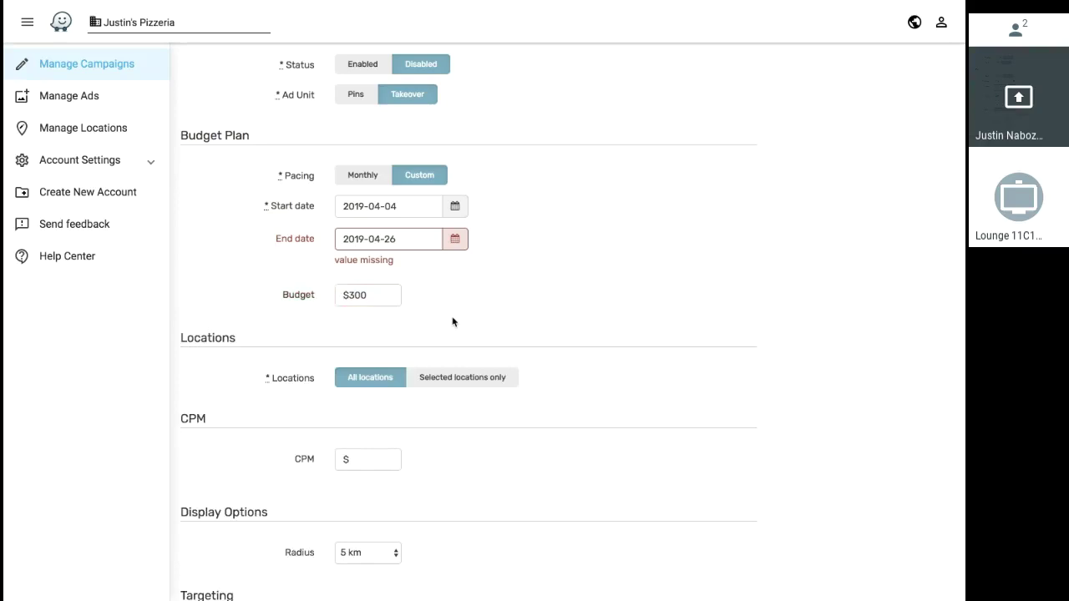
pyautogui.scroll(-1, 453, 317)
pyautogui.click(383, 360)
pyautogui.write('20')
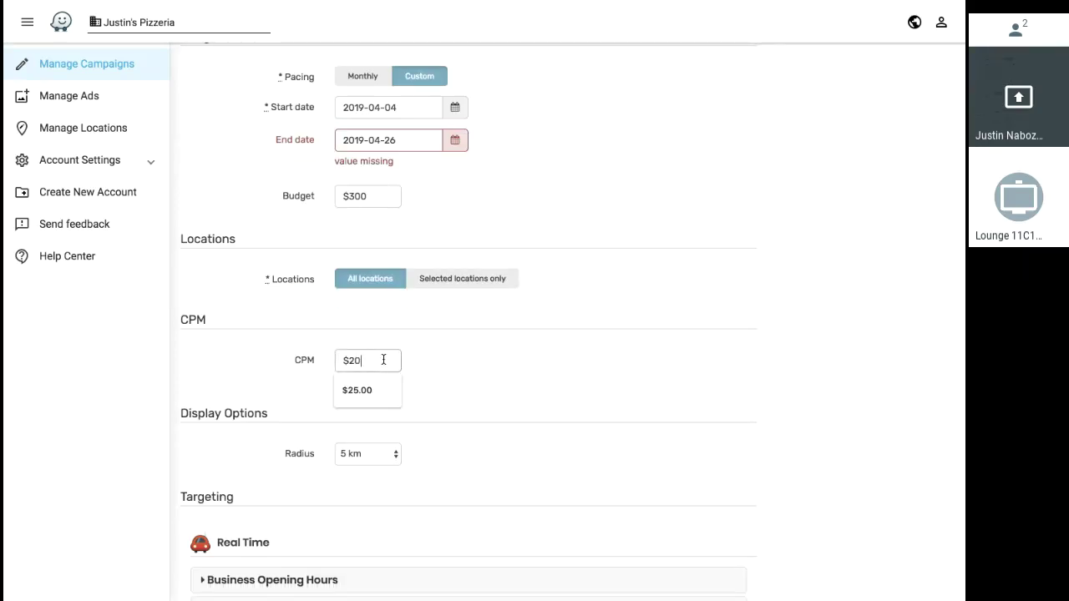
pyautogui.click(516, 381)
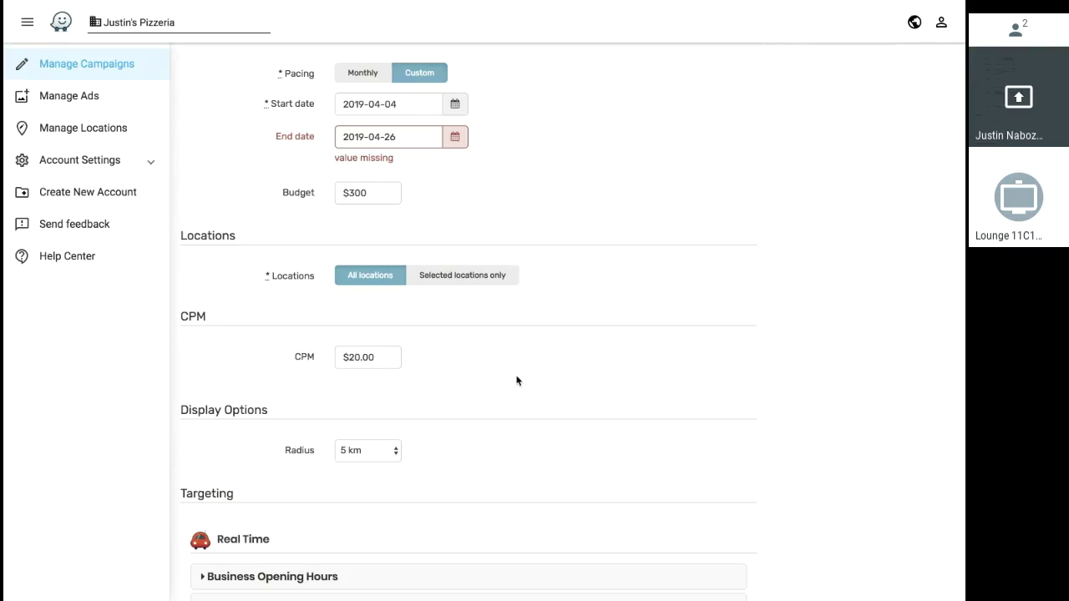
pyautogui.scroll(-2, 516, 381)
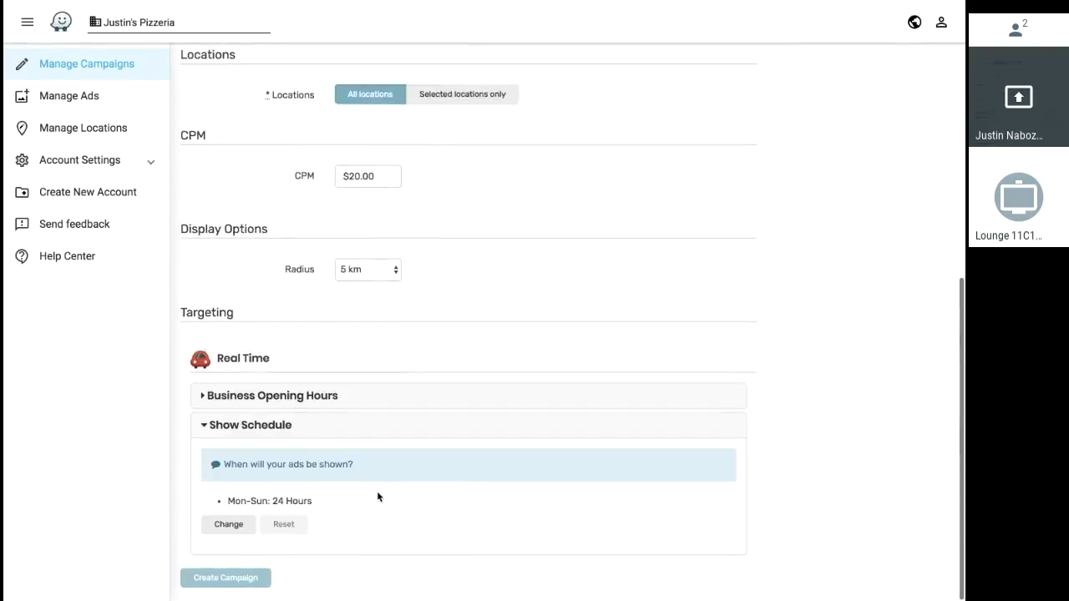
# Create the Takeover Campaign and check it appears disabled beside the Justin's Pizzeria search and pin campaigns
pyautogui.click(242, 578)
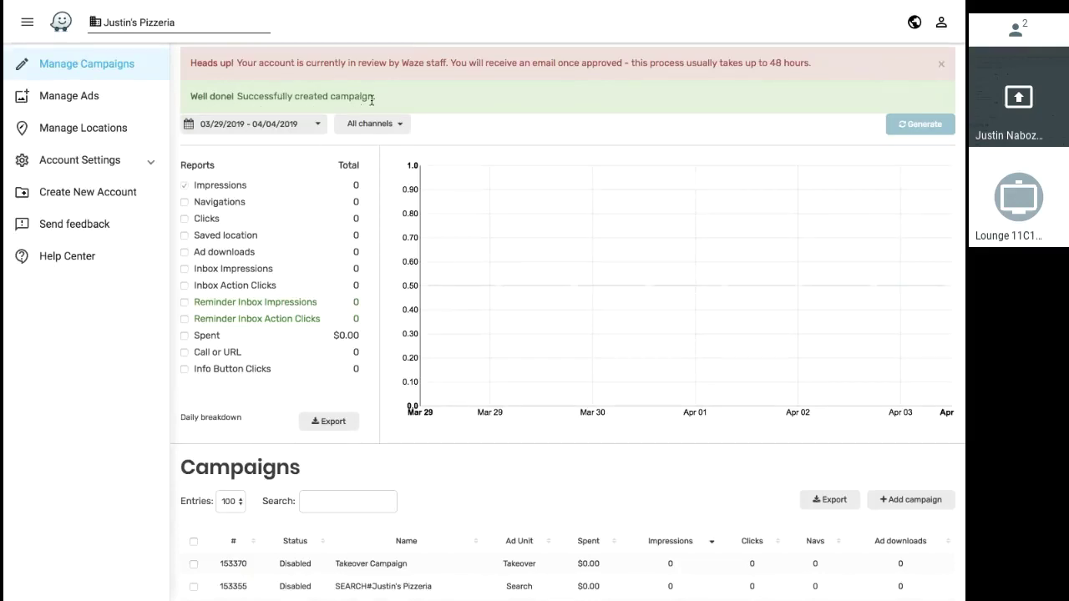
pyautogui.scroll(-1, 384, 334)
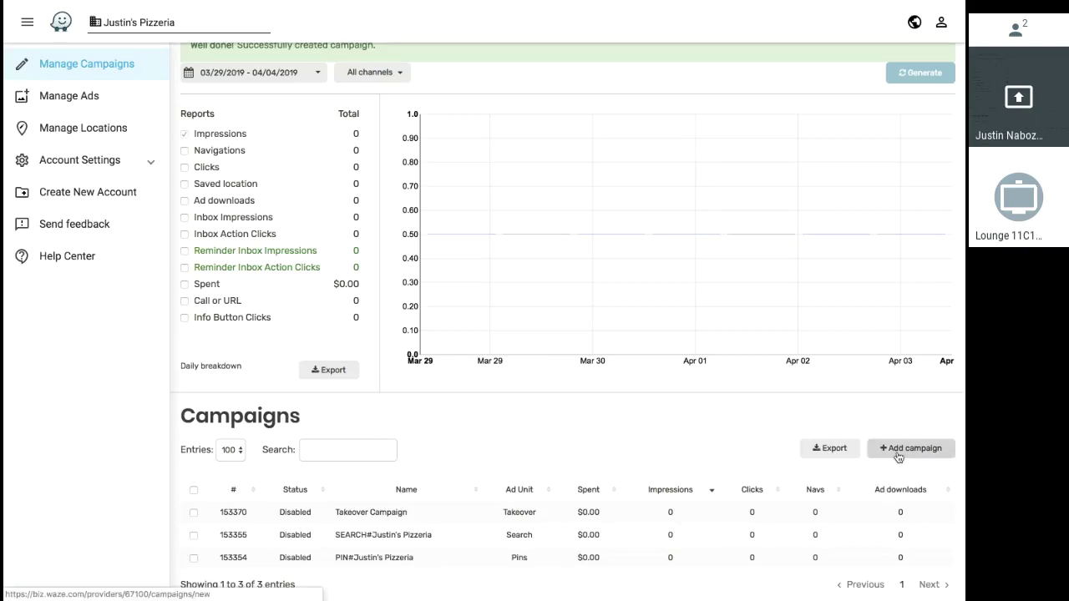
pyautogui.scroll(1, 660, 475)
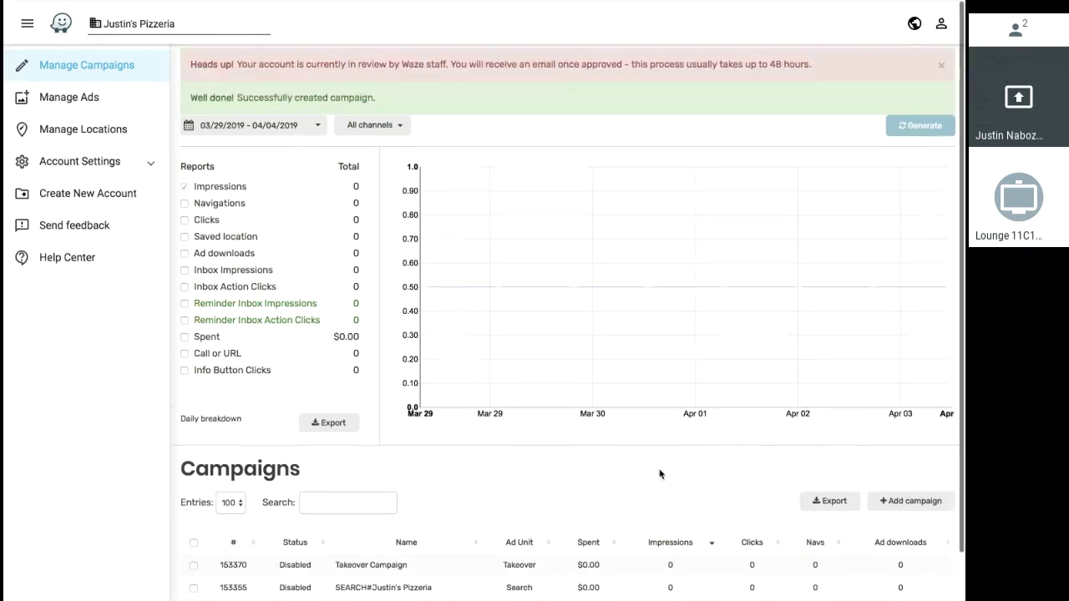